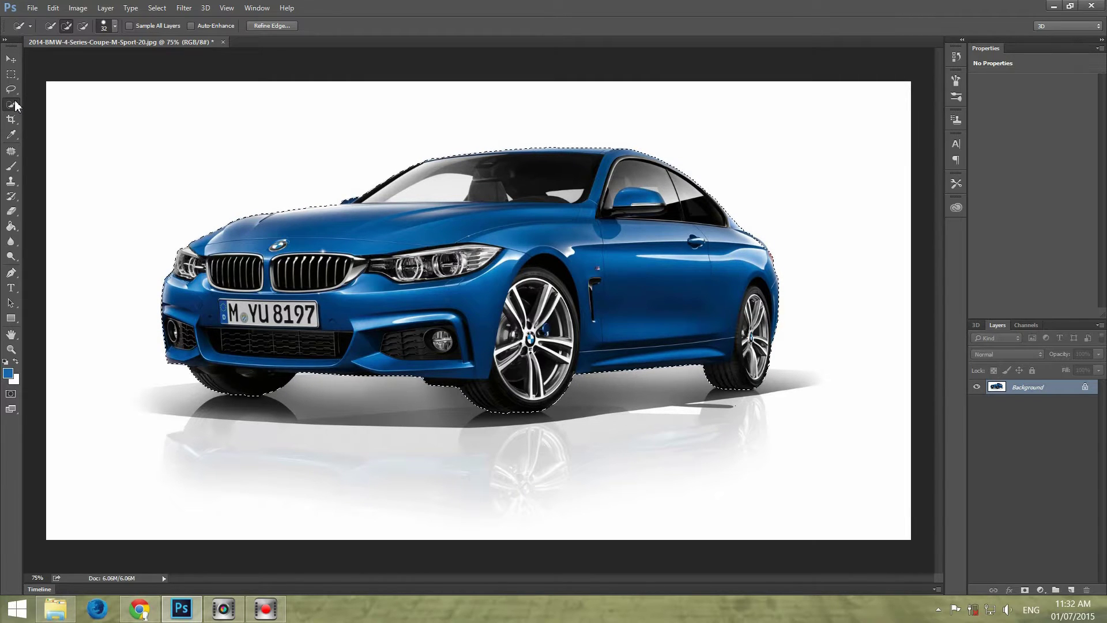
Choose the Quick Selection Tool from the grouped selection tools
right_click(14, 104)
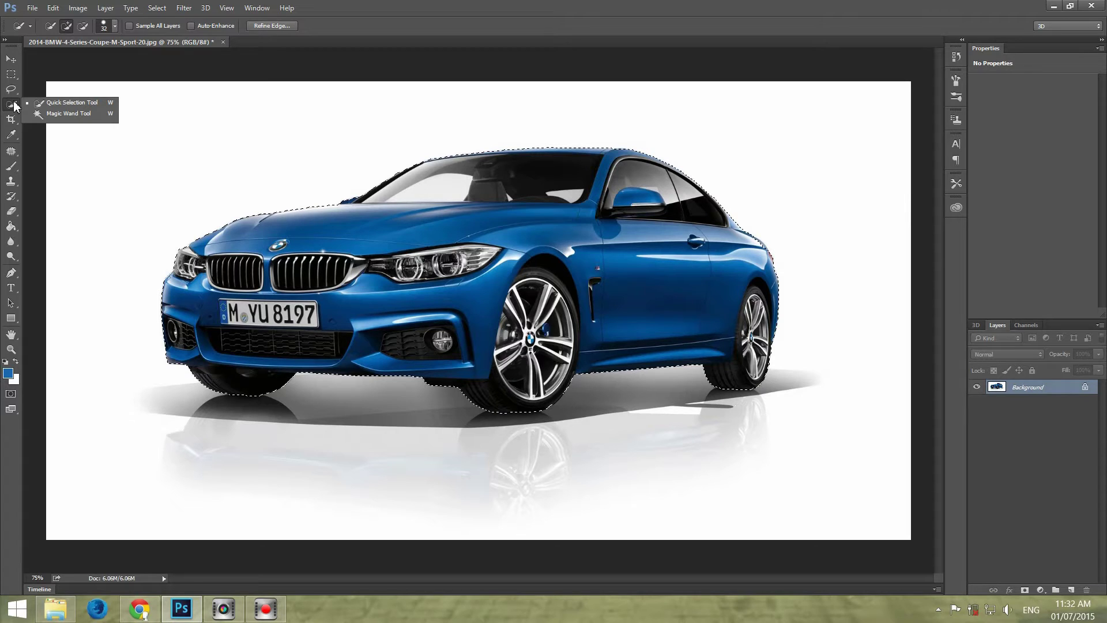
click(43, 104)
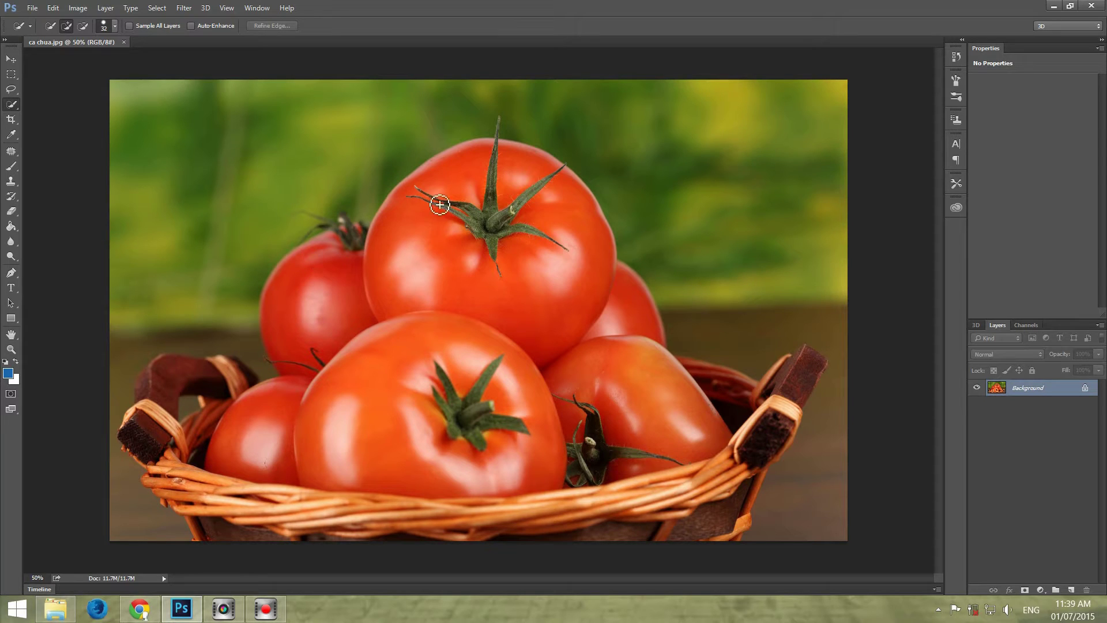
Brush across the top, middle and right tomatoes and the basket rims to select them
drag(455, 180, 457, 181)
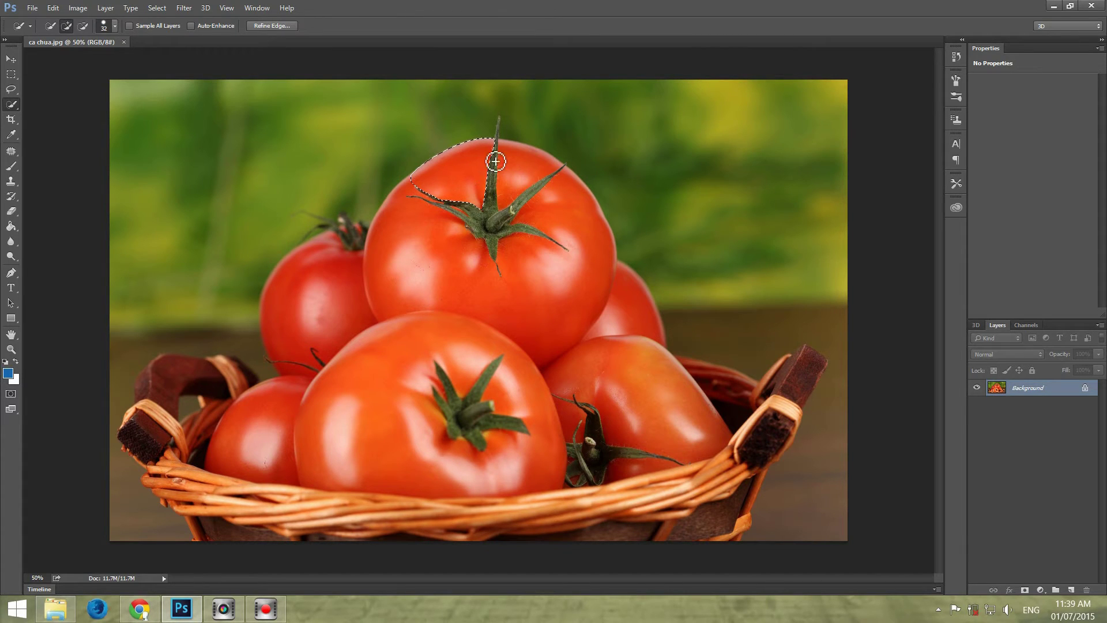
mouse_move(495, 155)
mouse_down()
mouse_move(518, 163)
mouse_move(599, 292)
mouse_move(358, 247)
mouse_move(301, 264)
mouse_move(277, 356)
mouse_move(279, 412)
mouse_move(198, 373)
mouse_move(156, 388)
mouse_move(209, 383)
mouse_move(157, 459)
mouse_move(210, 519)
mouse_move(250, 539)
mouse_move(283, 528)
mouse_up()
mouse_move(403, 522)
mouse_down()
mouse_move(448, 494)
mouse_move(383, 378)
mouse_move(528, 412)
mouse_up()
mouse_move(685, 432)
mouse_down()
mouse_move(711, 415)
mouse_move(717, 383)
mouse_move(686, 368)
mouse_move(761, 388)
mouse_move(817, 358)
mouse_move(774, 425)
mouse_move(740, 537)
mouse_up()
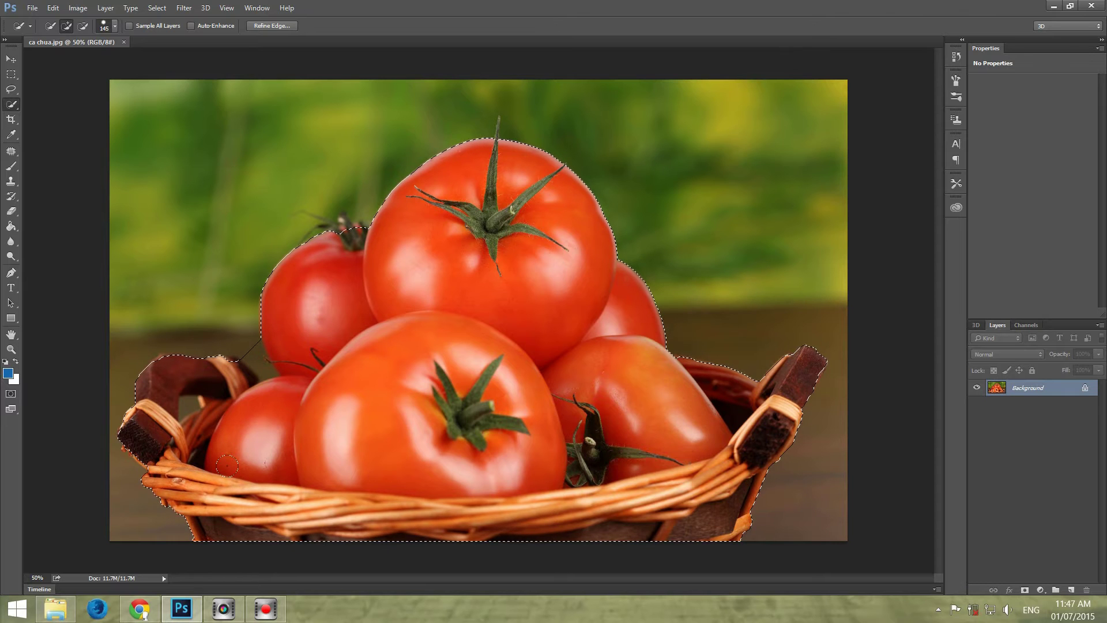
key(ctrl+plus)
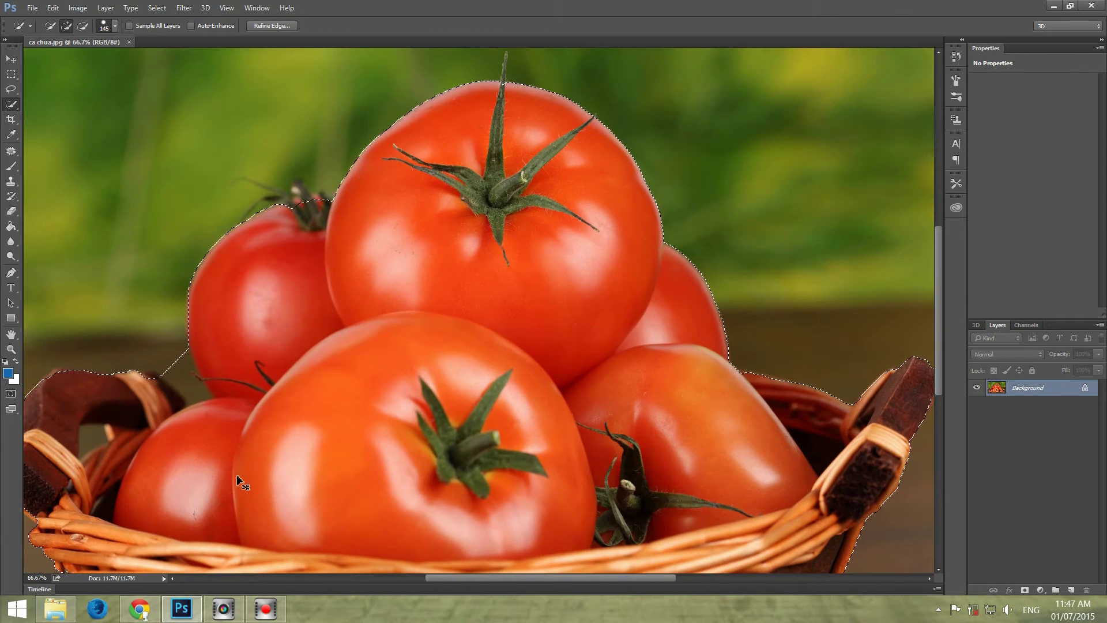
key(ctrl+plus)
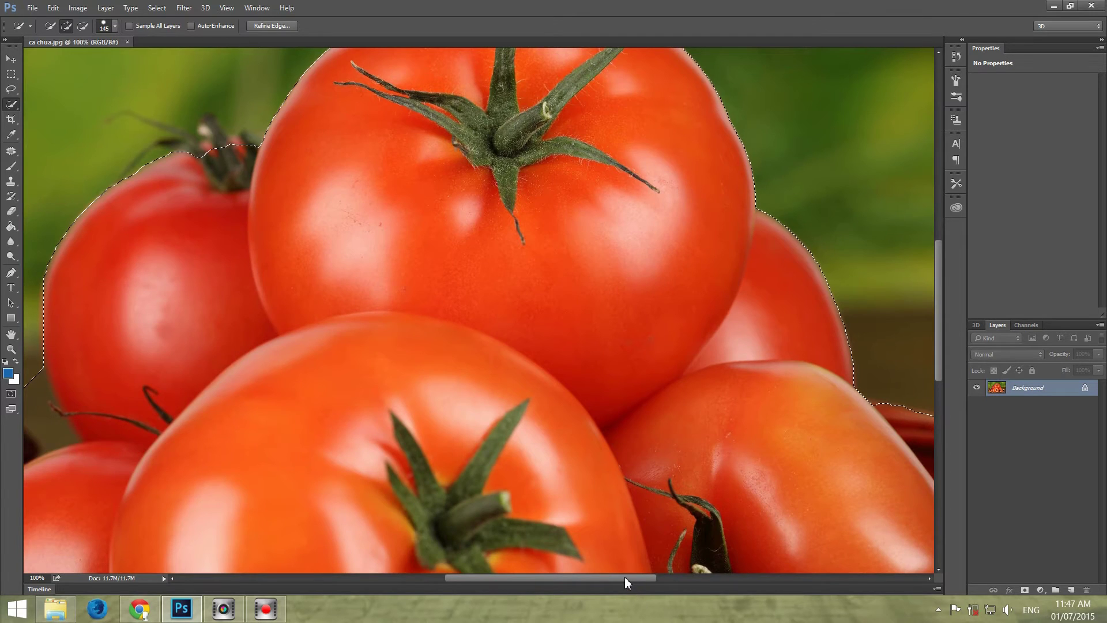
drag(625, 577, 537, 577)
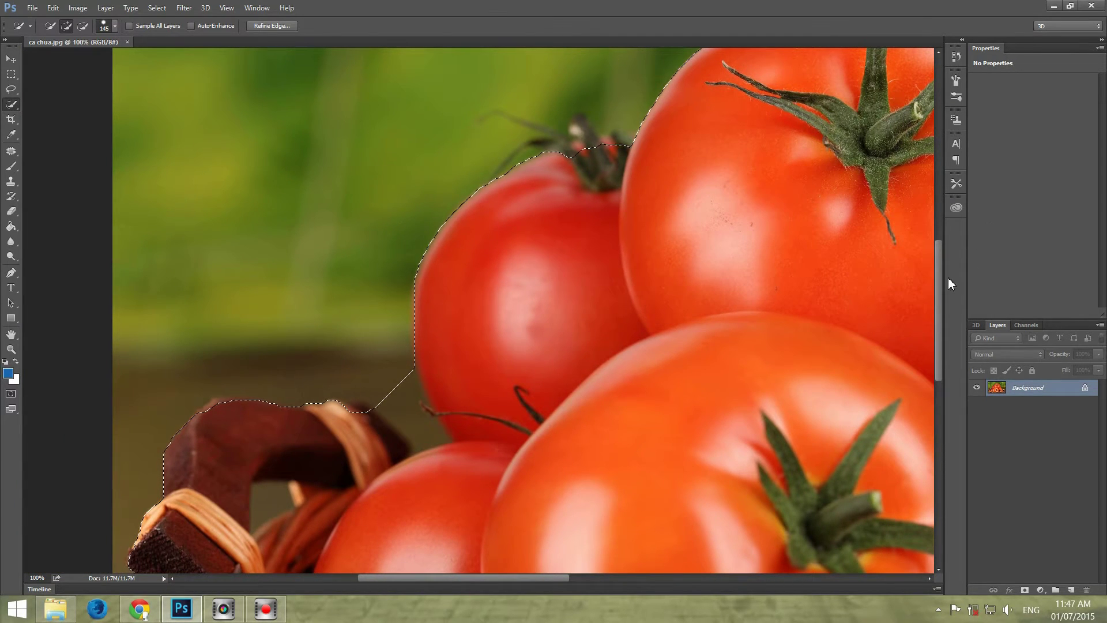
drag(940, 285, 940, 248)
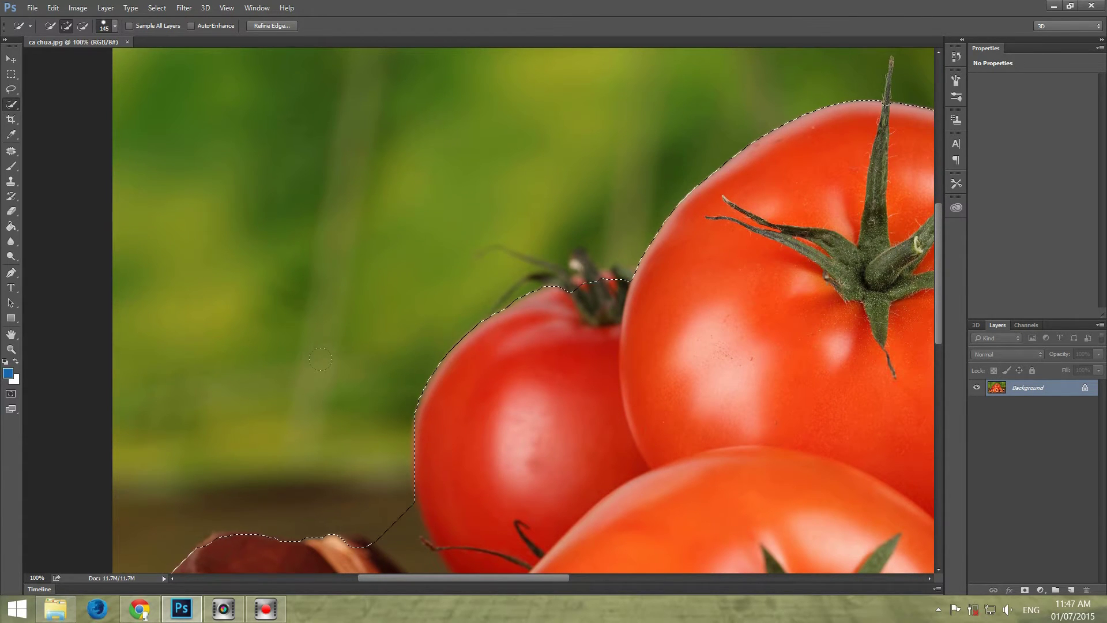
key(ctrl+d)
scroll(350, 389, down, 1)
scroll(351, 389, down, 1)
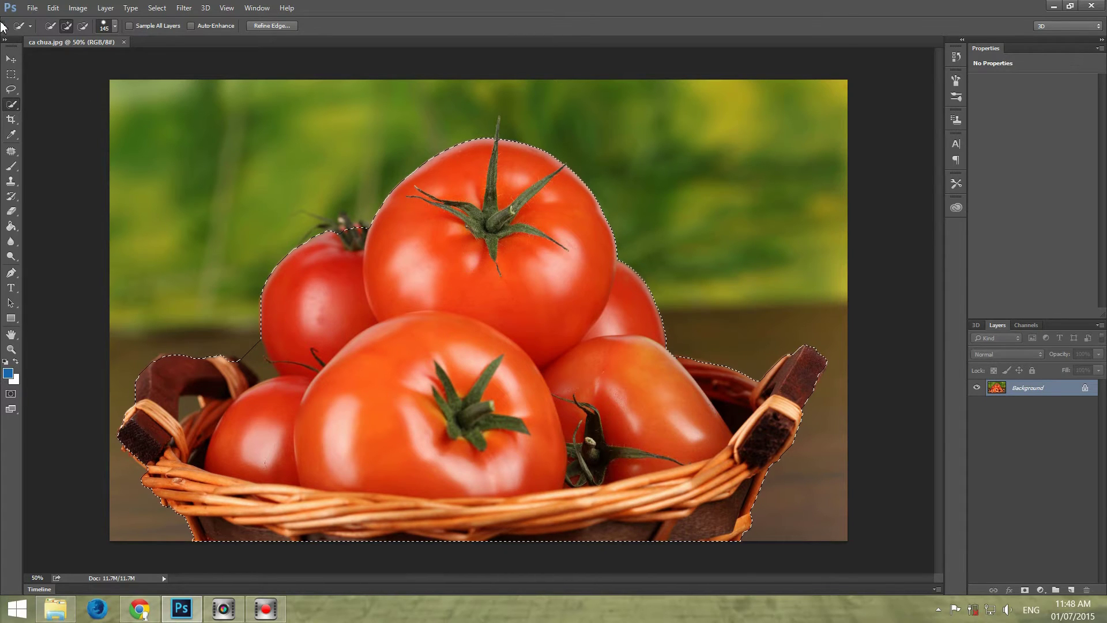
Set Quick Selection to Add to selection, then pick the Zoom tool
click(66, 27)
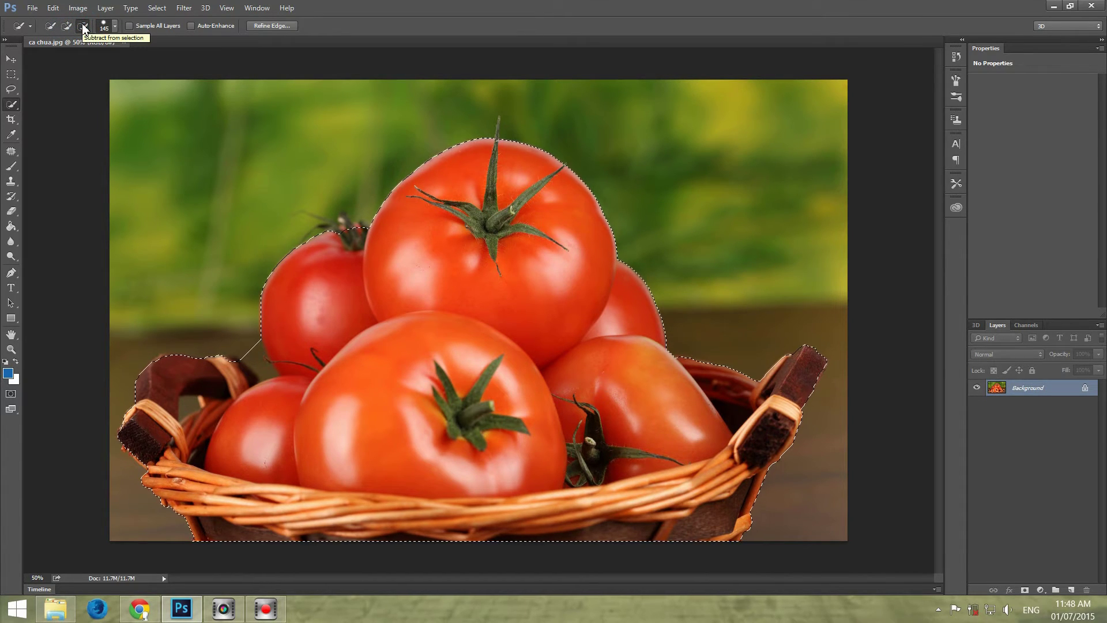
click(66, 29)
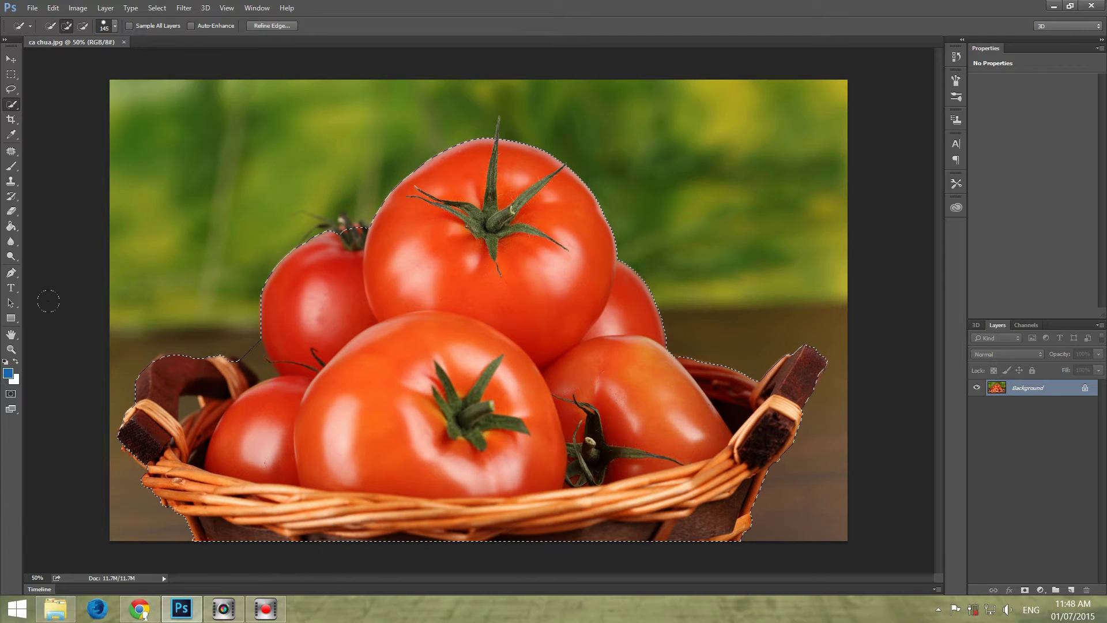
click(11, 349)
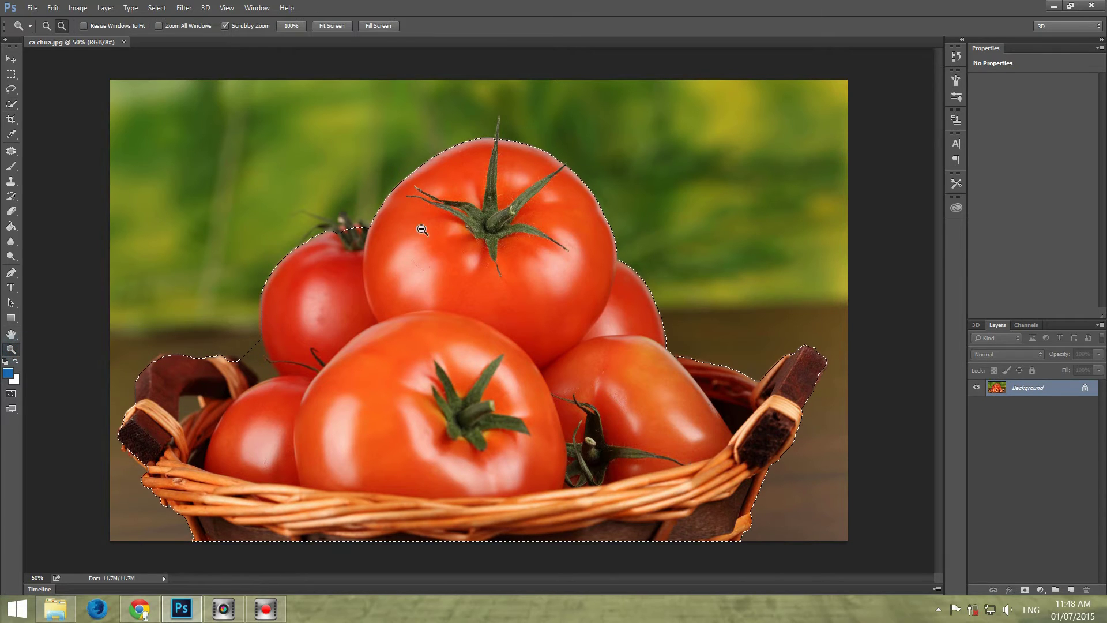
Zoom in to 300% on the top tomato's stem and return to Quick Selection
click(511, 127)
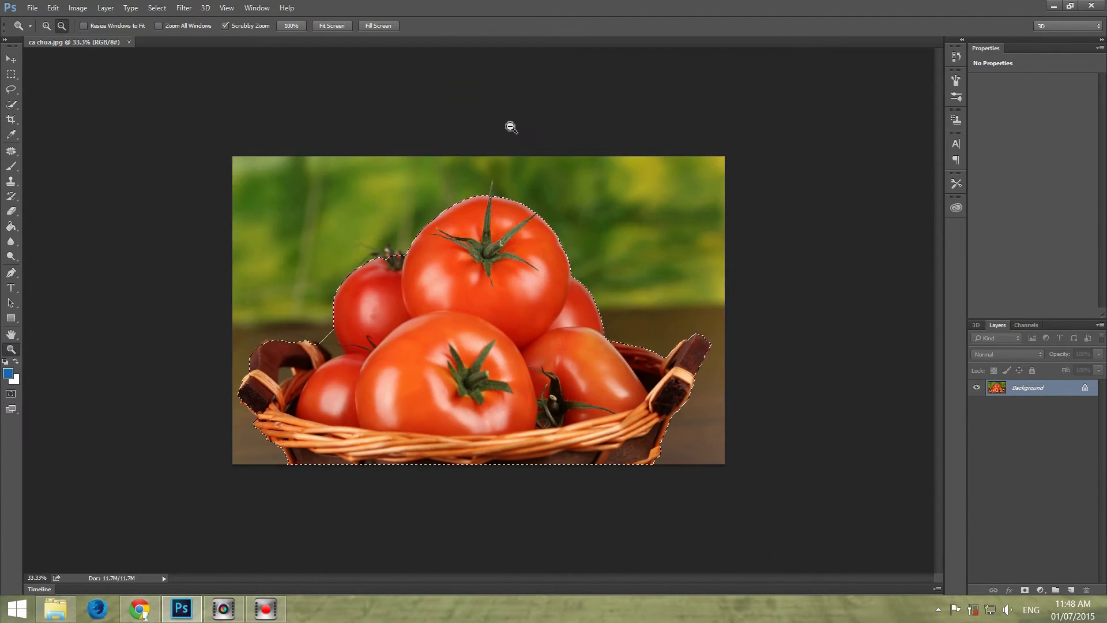
click(45, 26)
click(521, 121)
drag(521, 120, 431, 142)
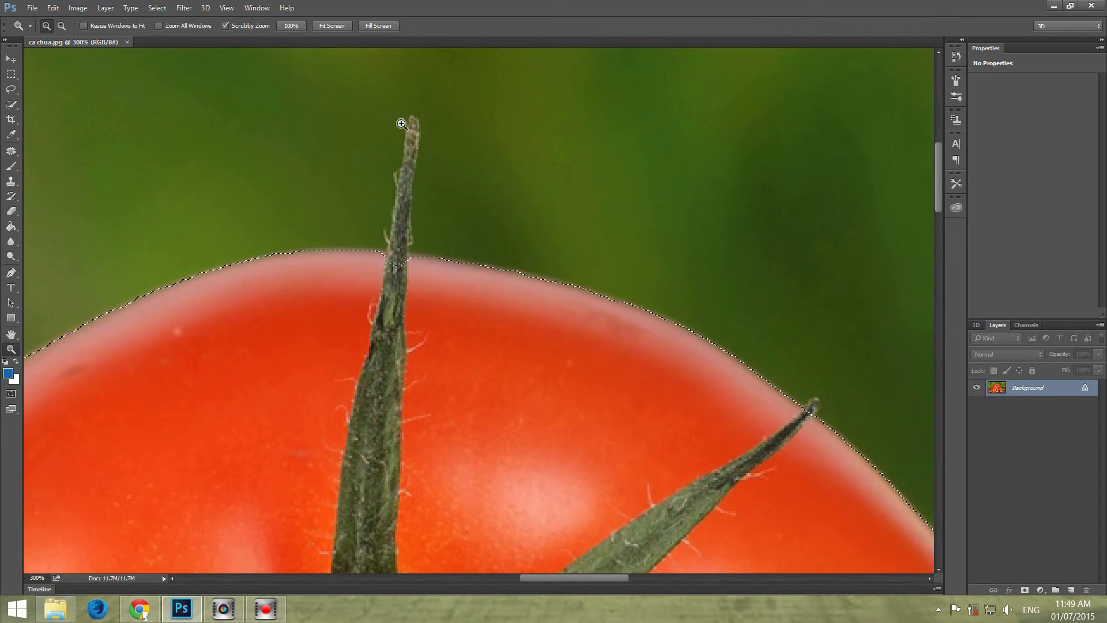
click(11, 104)
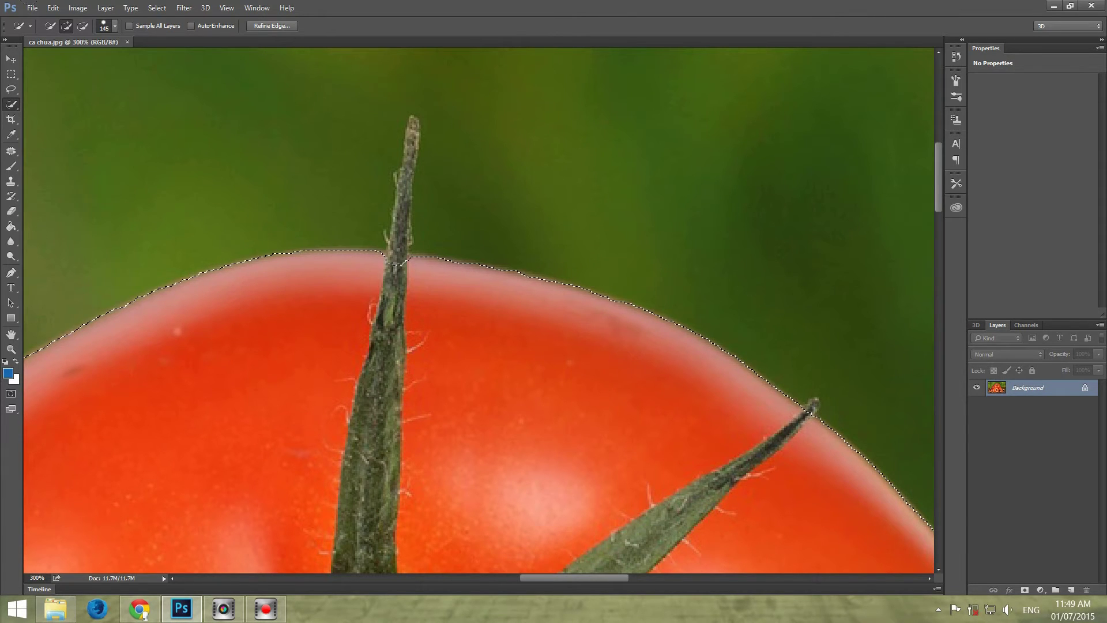
Shrink the Quick Selection brush to 12 px and paint the top tomato's stem tips into the selection
click(114, 26)
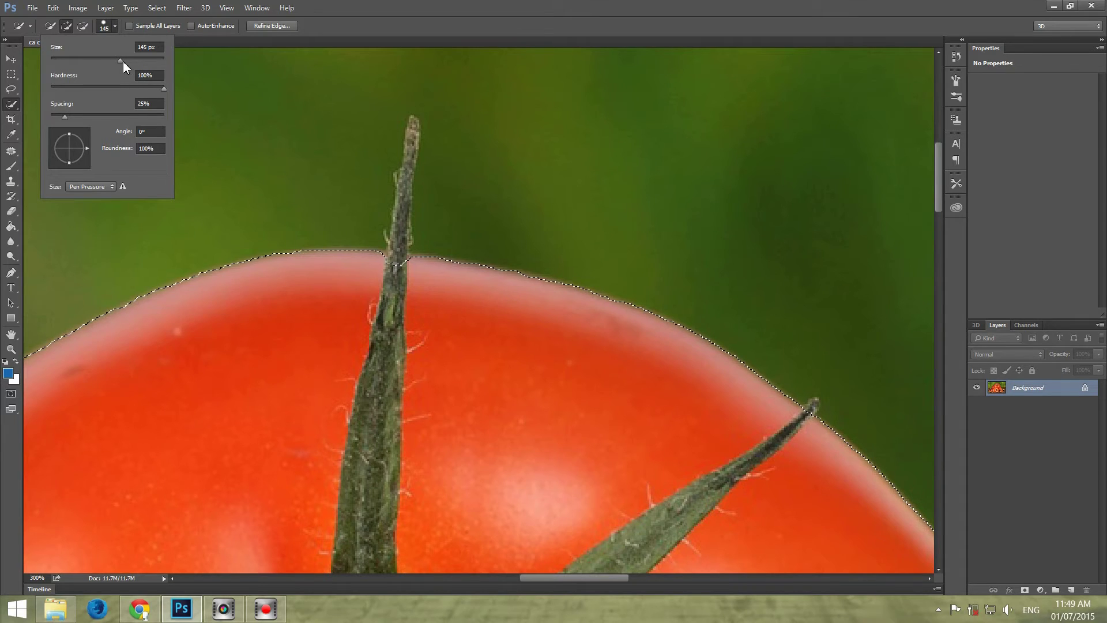
drag(123, 61, 100, 61)
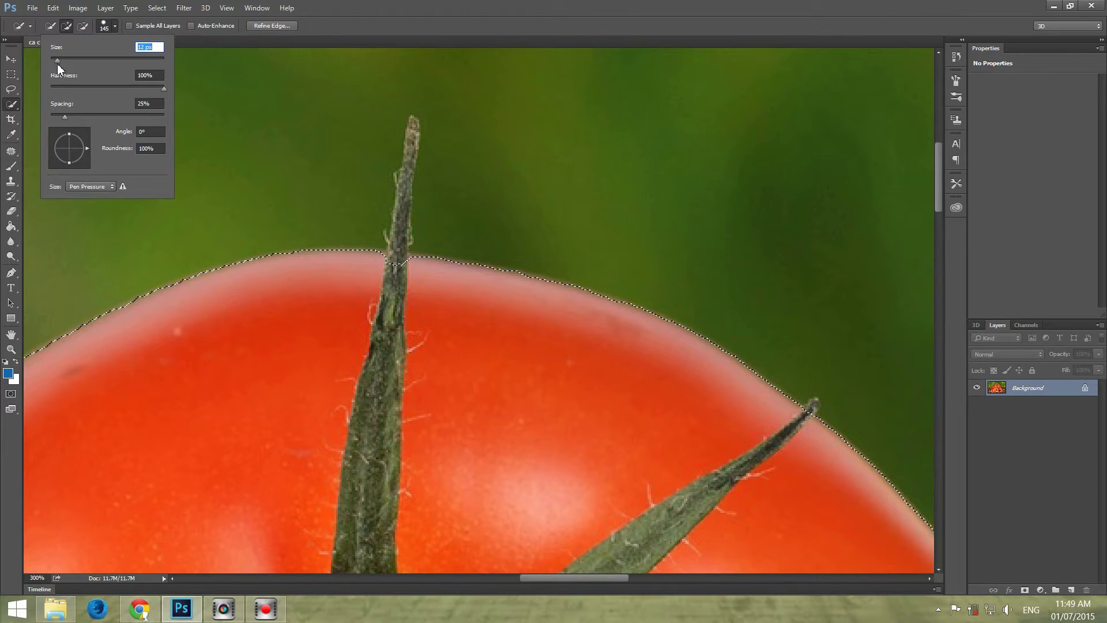
click(57, 64)
click(393, 255)
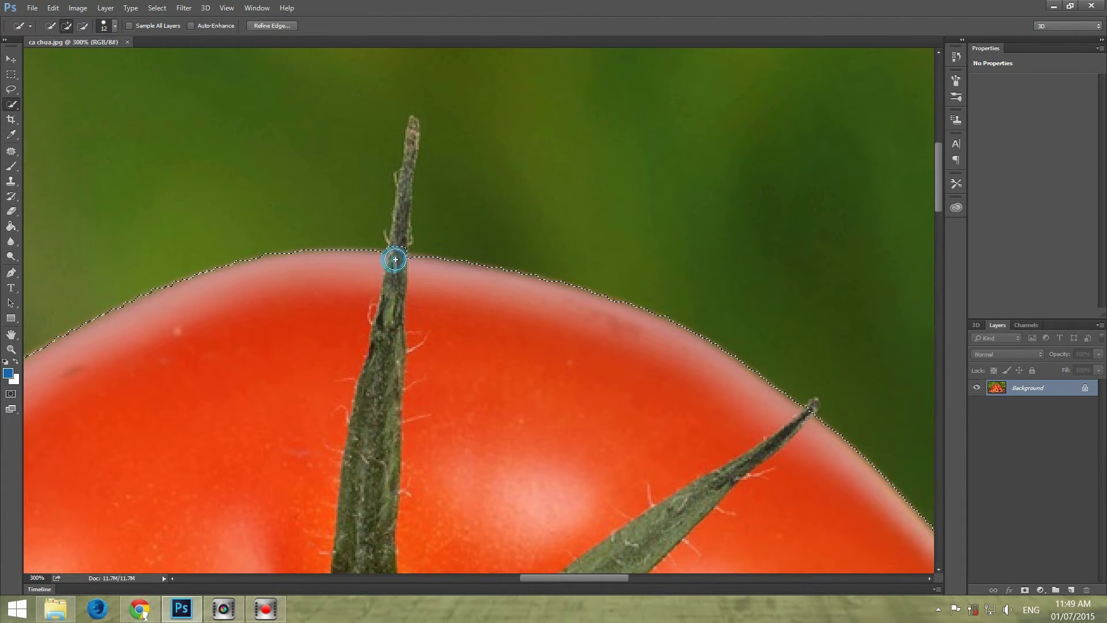
drag(393, 253, 410, 126)
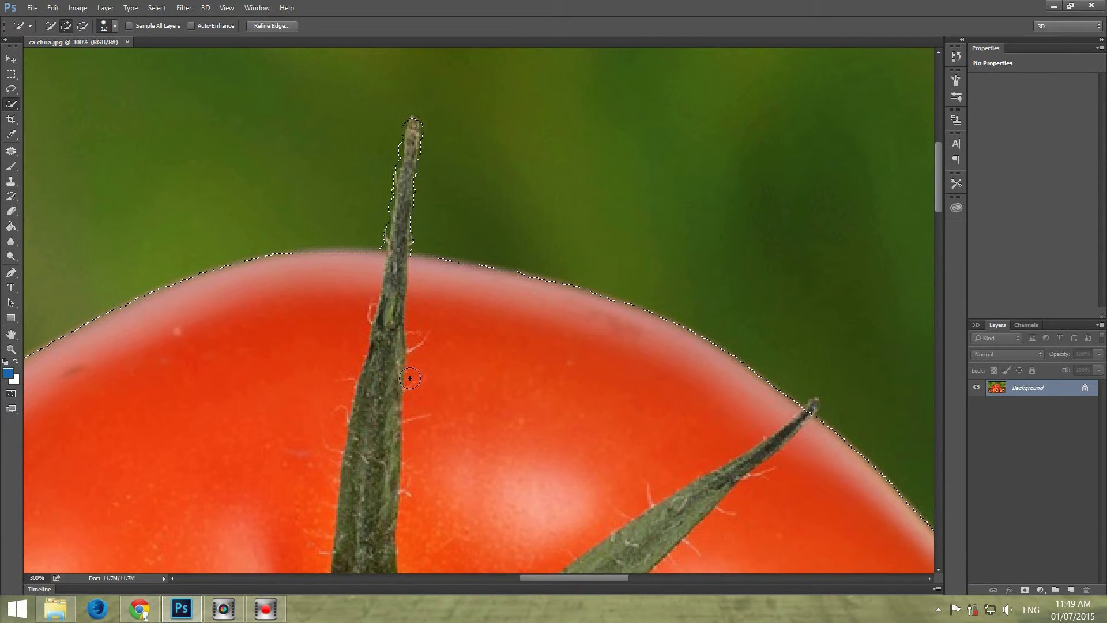
drag(551, 577, 573, 567)
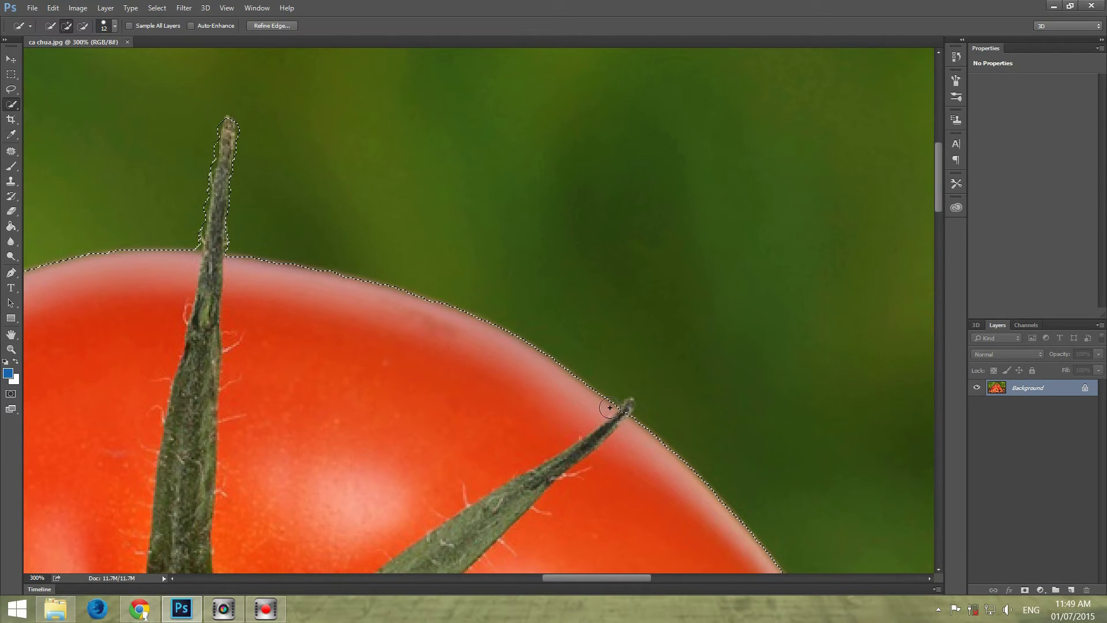
click(116, 26)
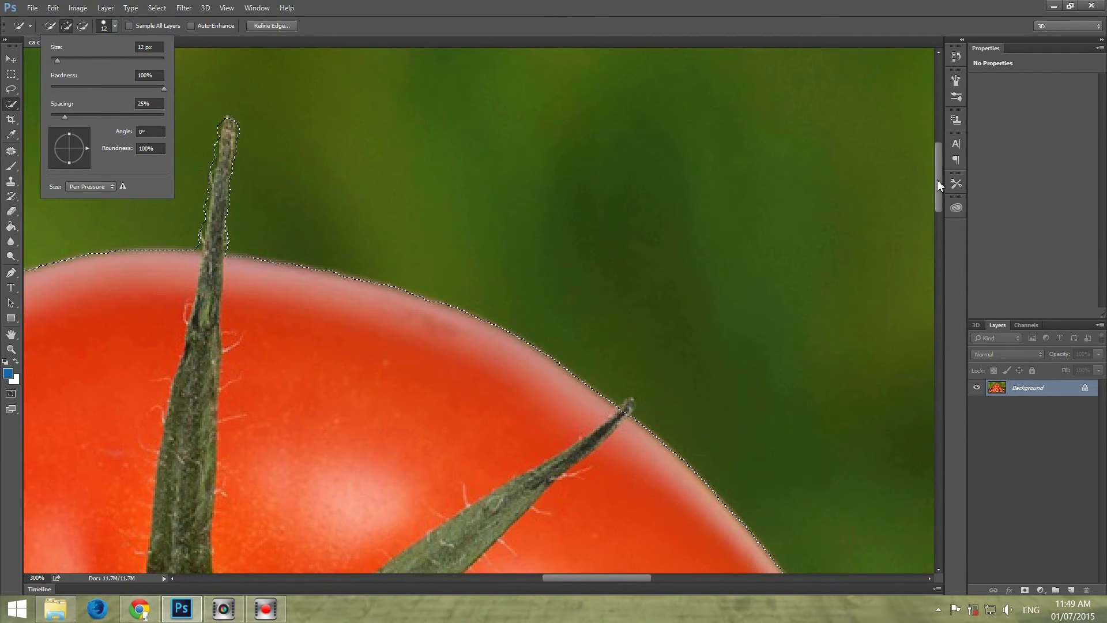
drag(938, 173, 938, 228)
drag(545, 577, 417, 550)
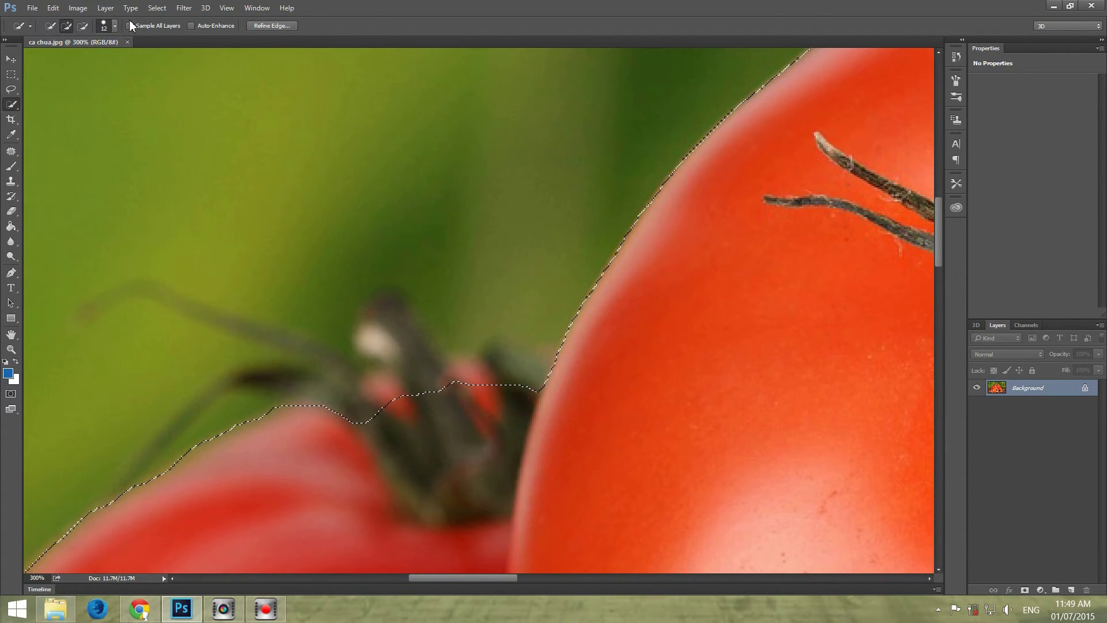
Enlarge the brush to 27 px and add the blurred stem to the selection
click(116, 25)
drag(57, 60, 61, 60)
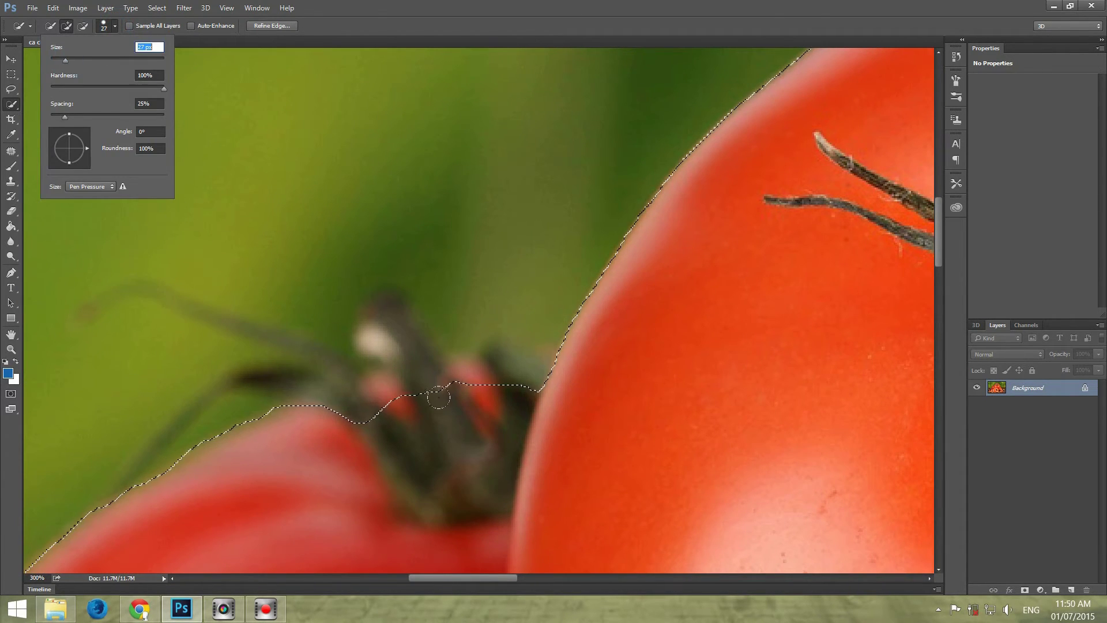
key(Return)
mouse_move(445, 388)
mouse_down()
mouse_move(410, 355)
mouse_move(389, 309)
mouse_up()
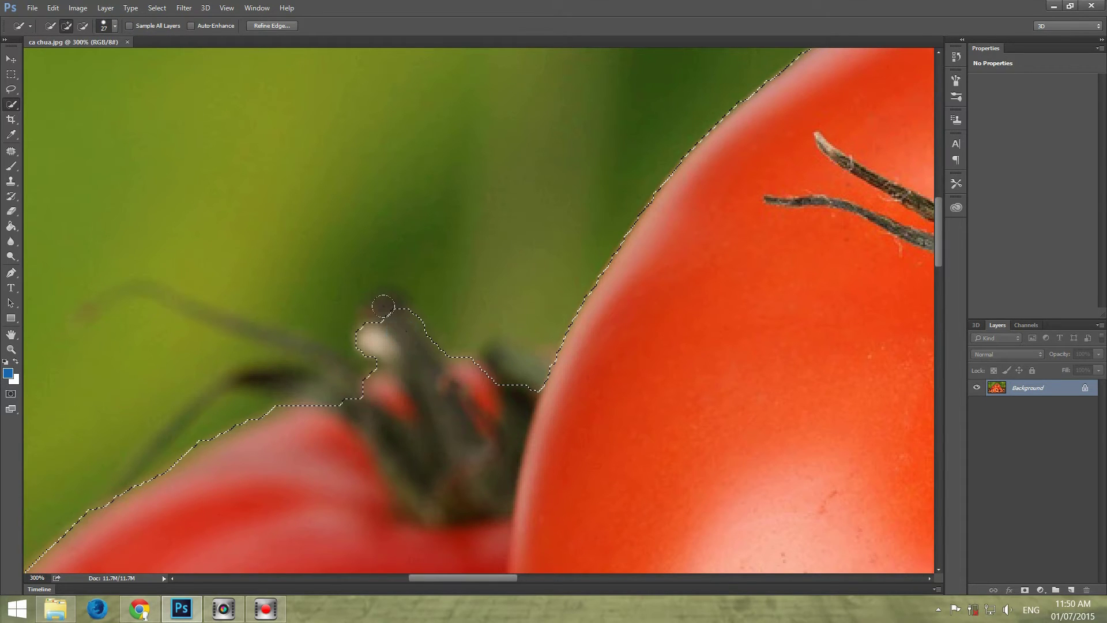
drag(458, 368, 497, 376)
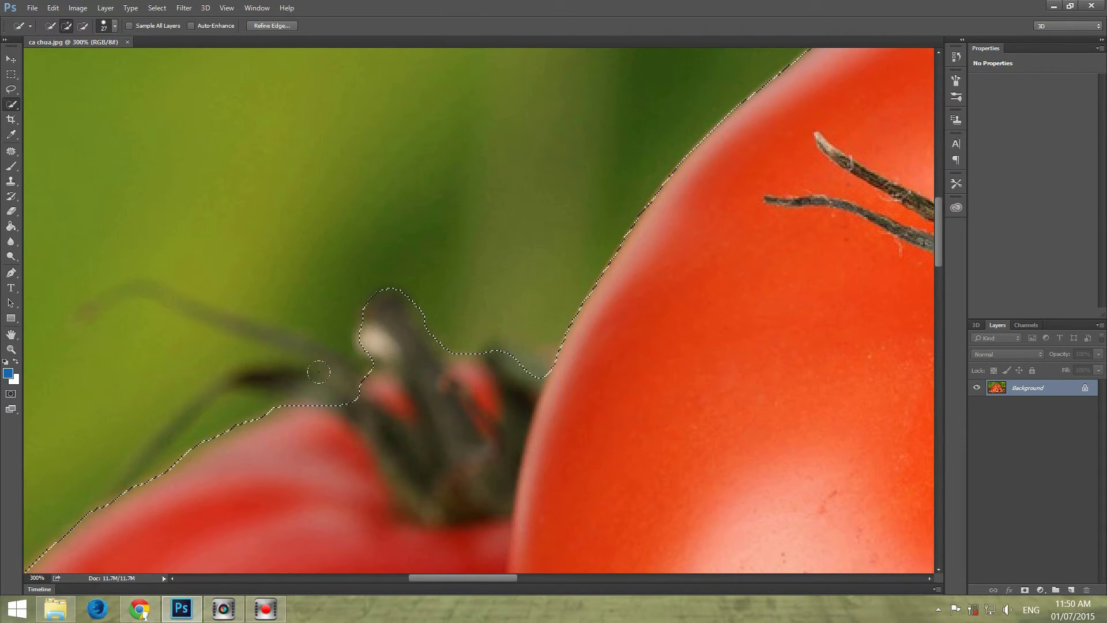
mouse_move(329, 377)
mouse_down()
mouse_move(296, 362)
mouse_move(271, 373)
mouse_up()
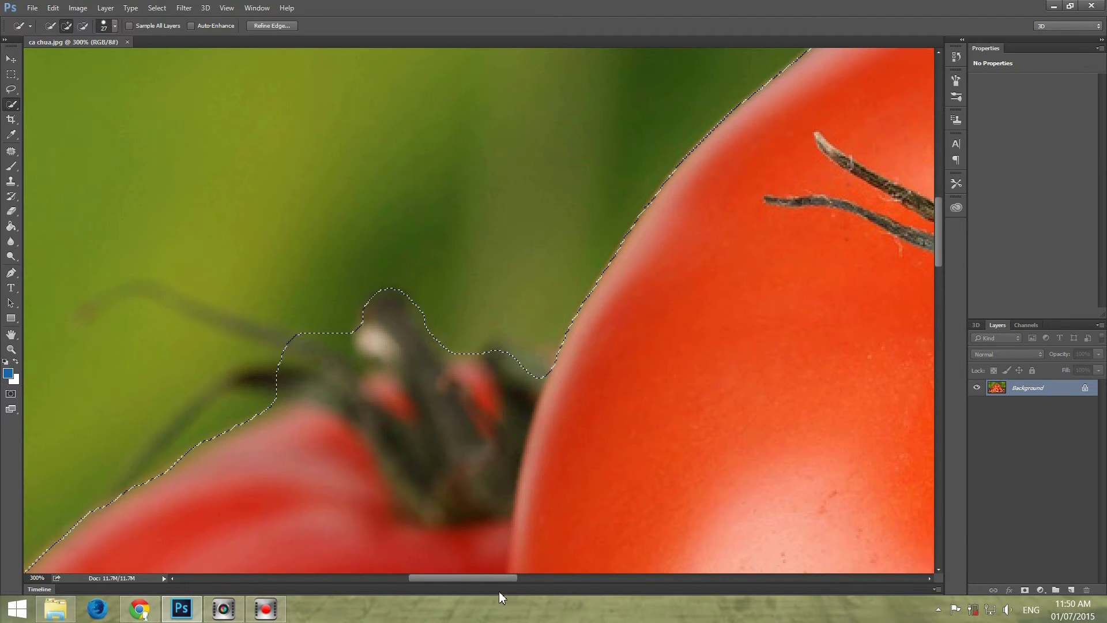
mouse_move(493, 577)
mouse_down()
mouse_move(600, 578)
mouse_move(655, 538)
mouse_up()
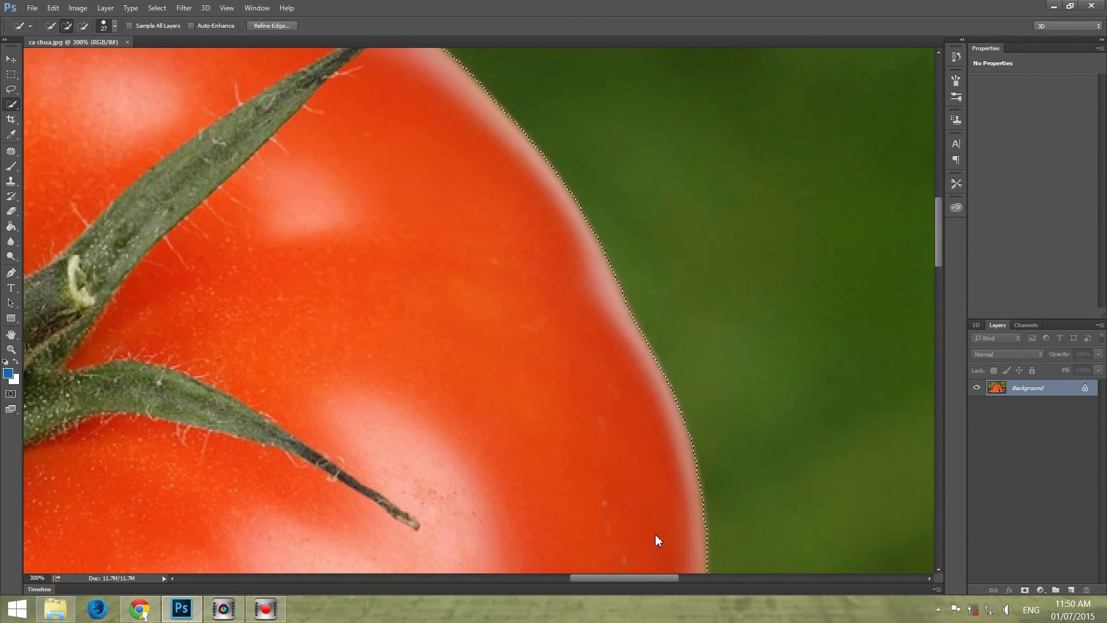
drag(938, 223, 939, 198)
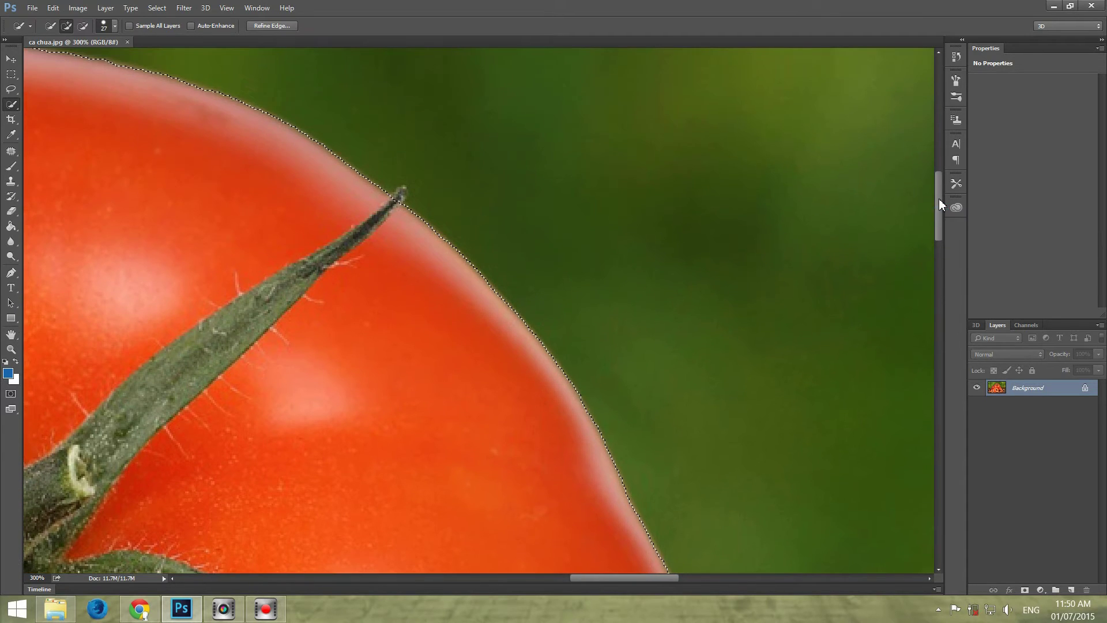
Shrink the brush to 7 px and refine the selection edge at the stem tip
click(113, 26)
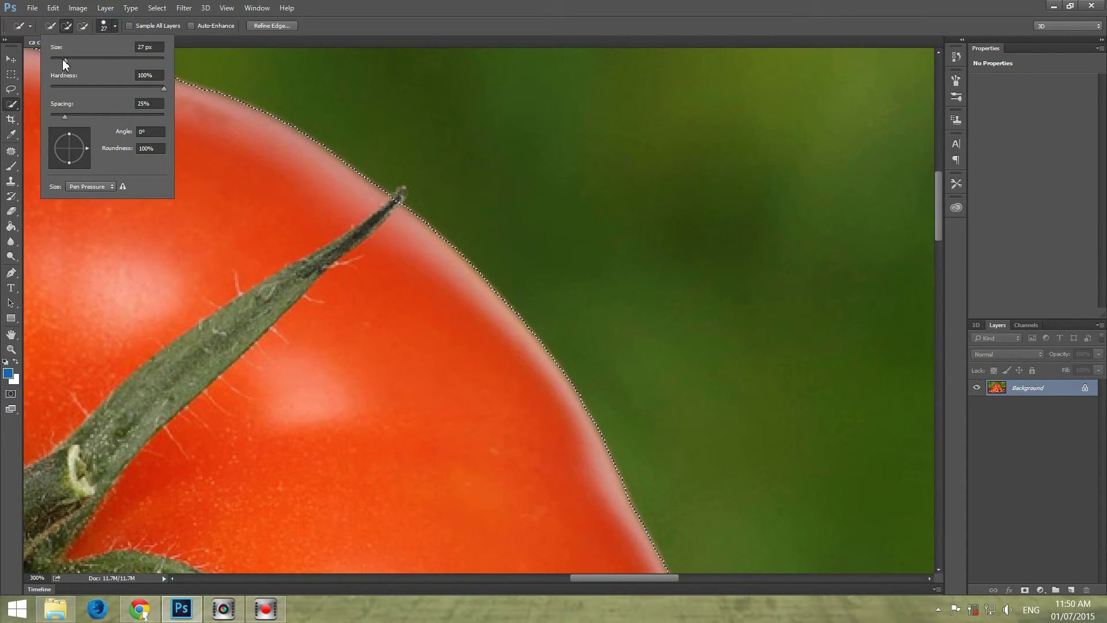
drag(63, 59, 54, 60)
click(399, 196)
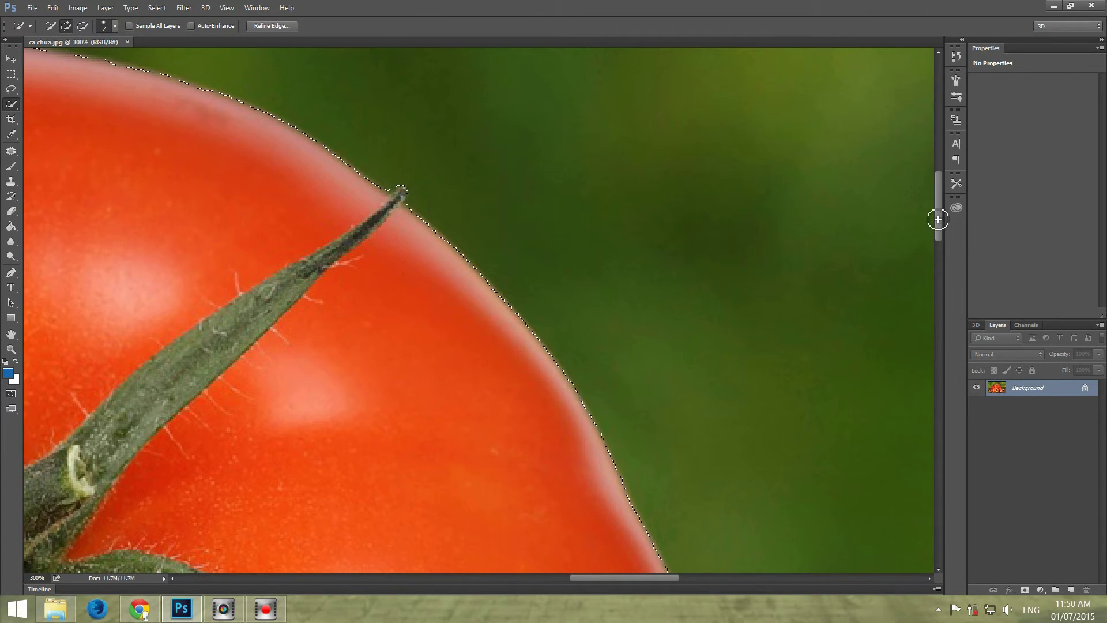
drag(938, 217, 939, 307)
Zoom in on the left basket handle and return to Quick Selection
key(ctrl+minus)
key(ctrl+minus)
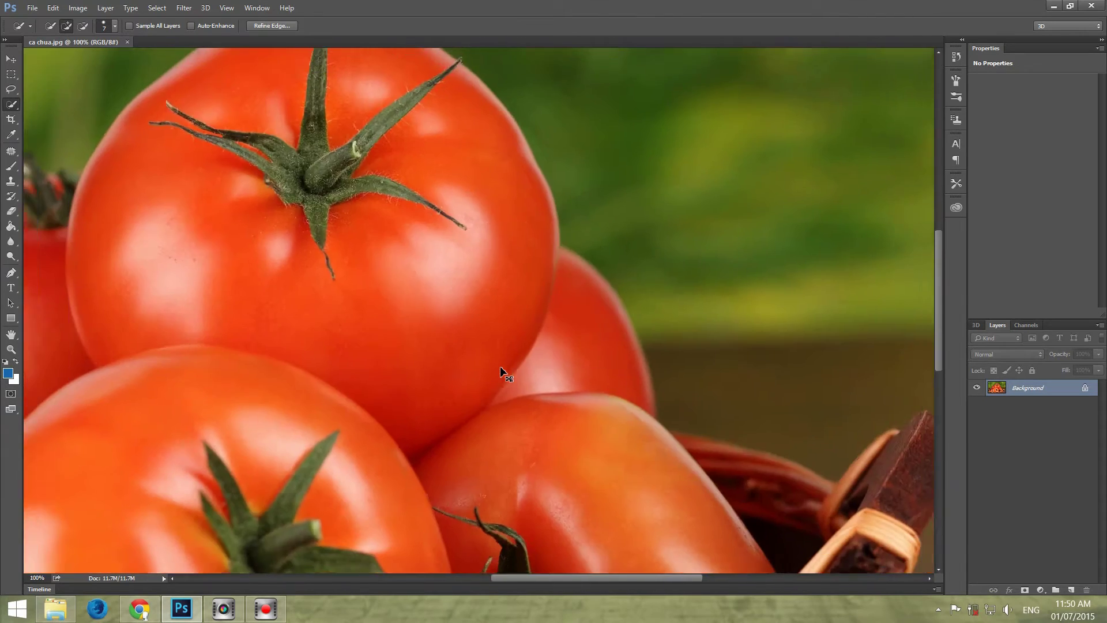
key(ctrl+minus)
key(ctrl+minus)
key(z)
click(217, 359)
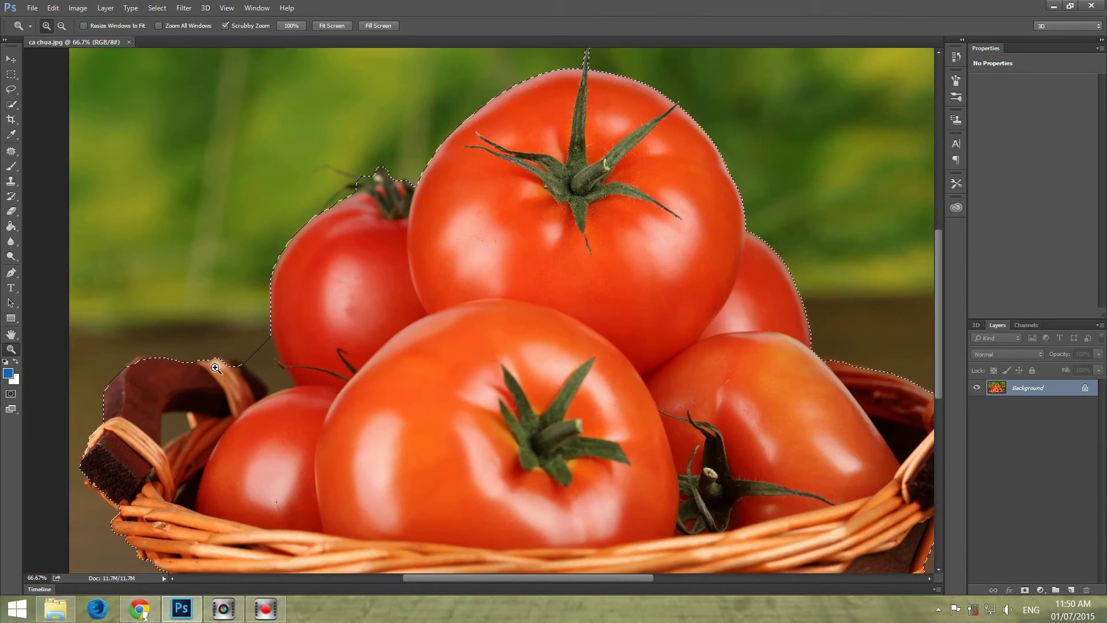
click(11, 105)
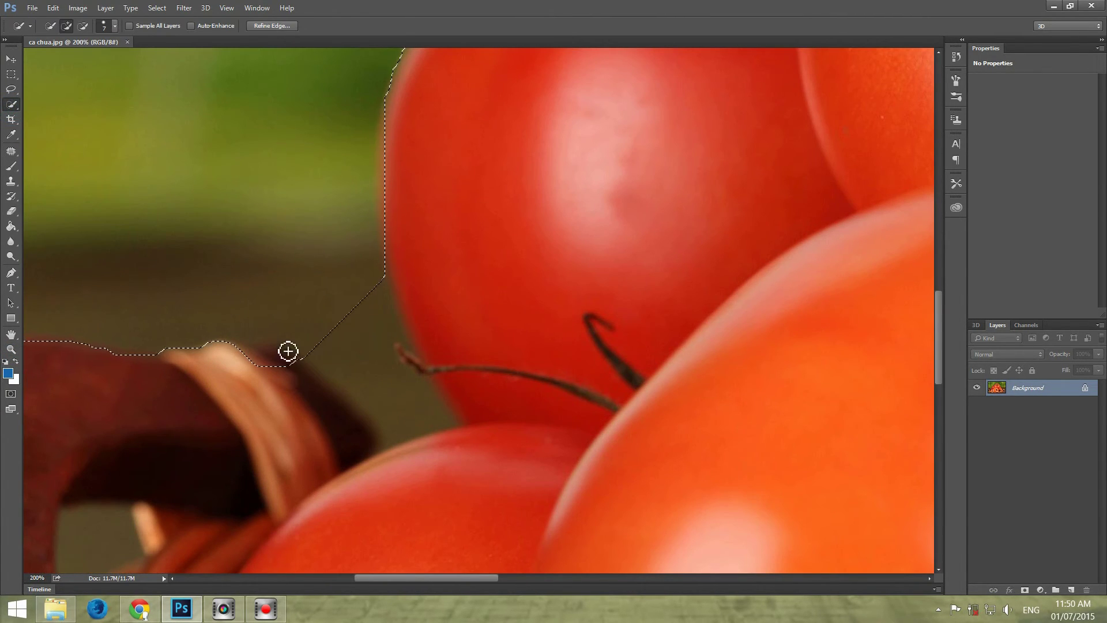
click(109, 26)
click(272, 364)
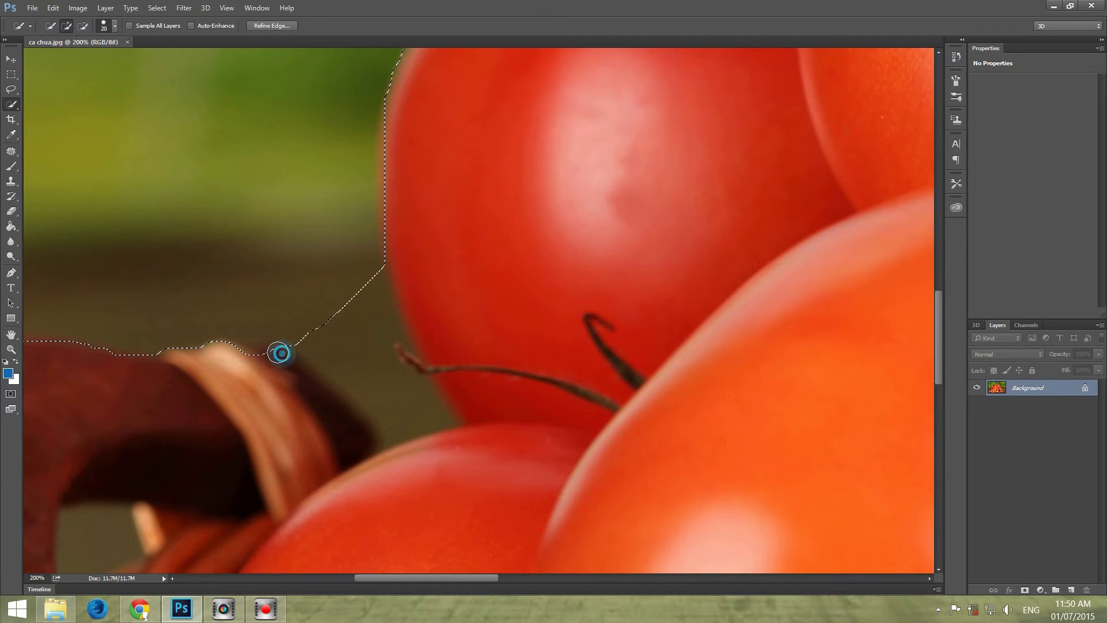
Brush the left handle and basket rims into the selection, then zoom out
drag(280, 351, 262, 361)
drag(387, 578, 342, 577)
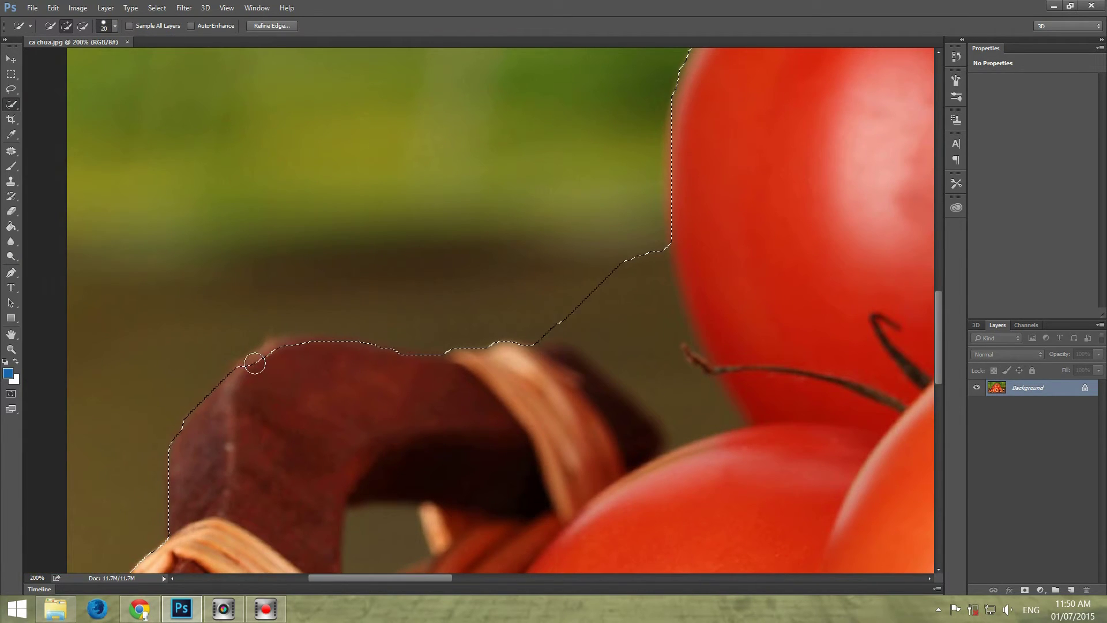
drag(294, 351, 388, 363)
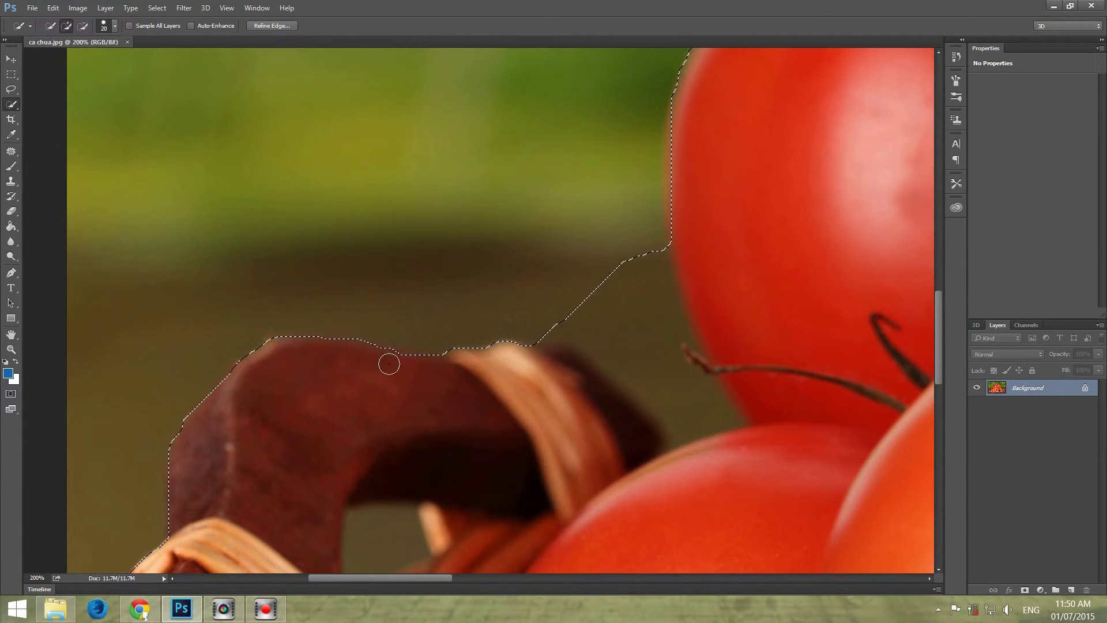
drag(938, 312, 938, 387)
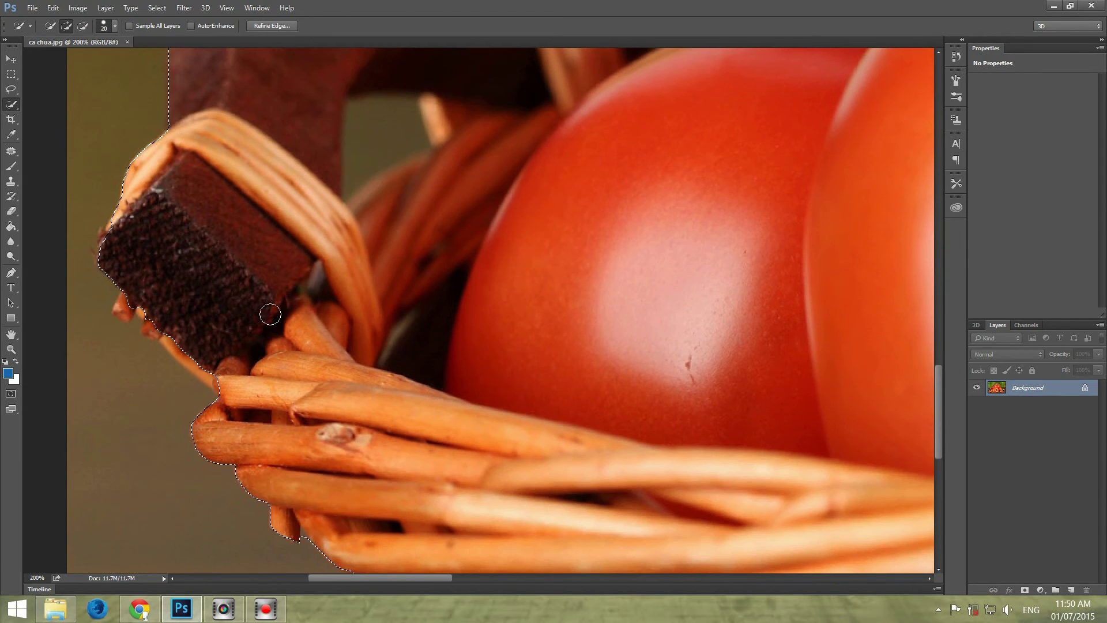
drag(271, 314, 150, 324)
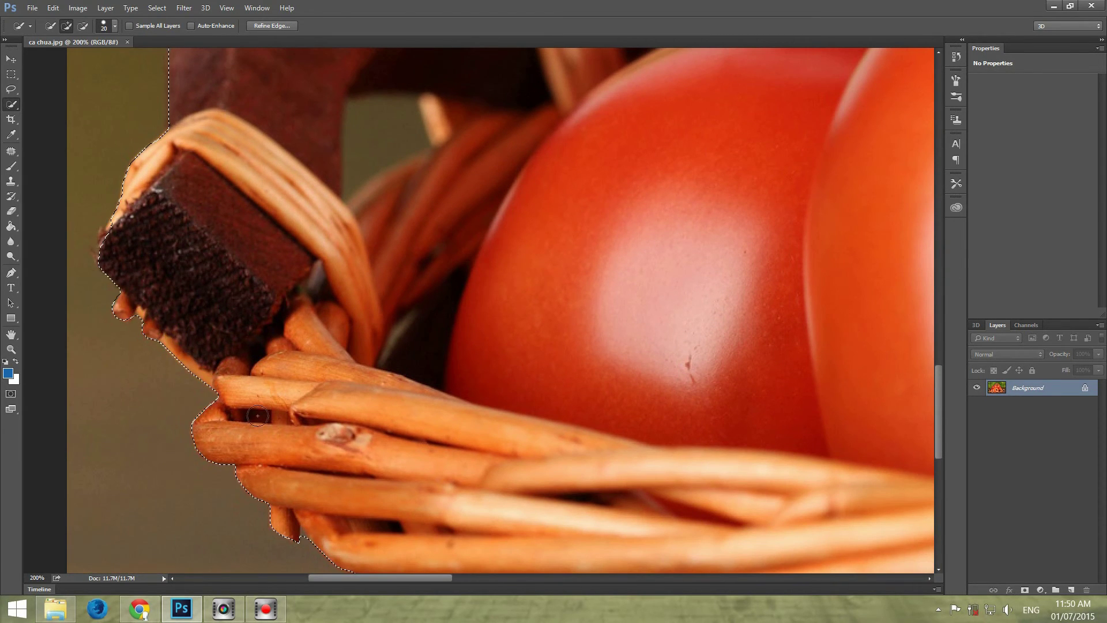
drag(942, 388, 939, 420)
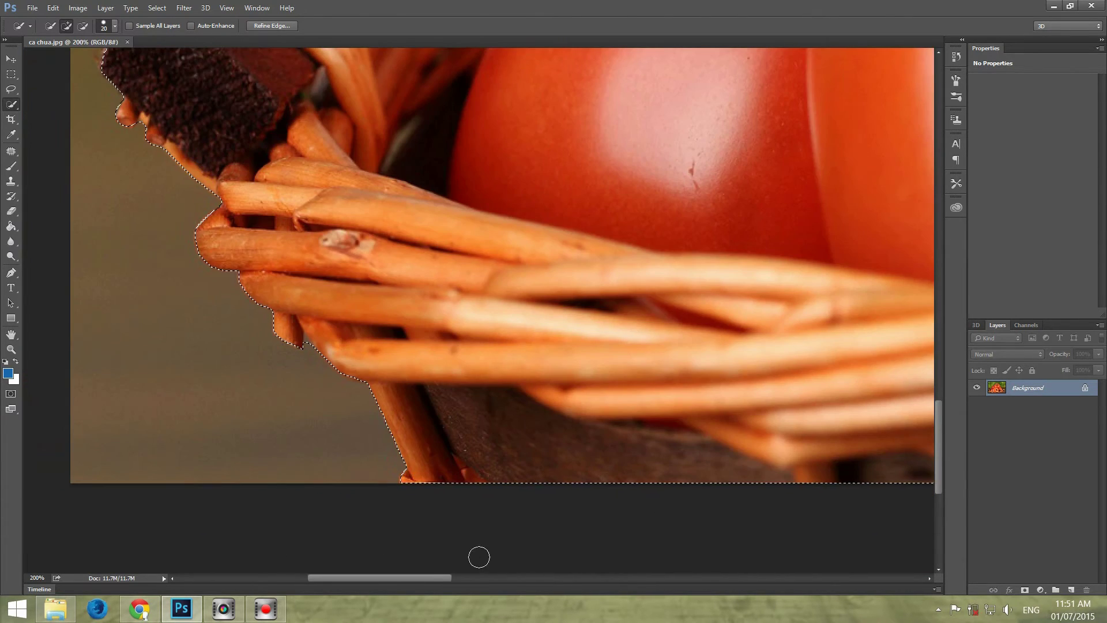
drag(448, 577, 782, 577)
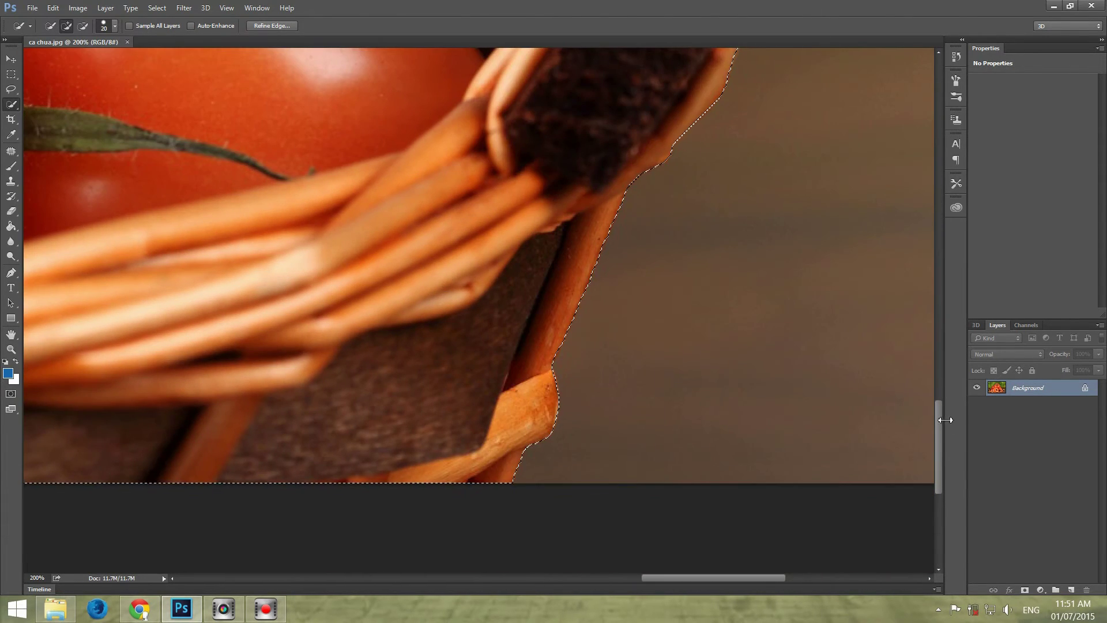
drag(939, 421, 950, 273)
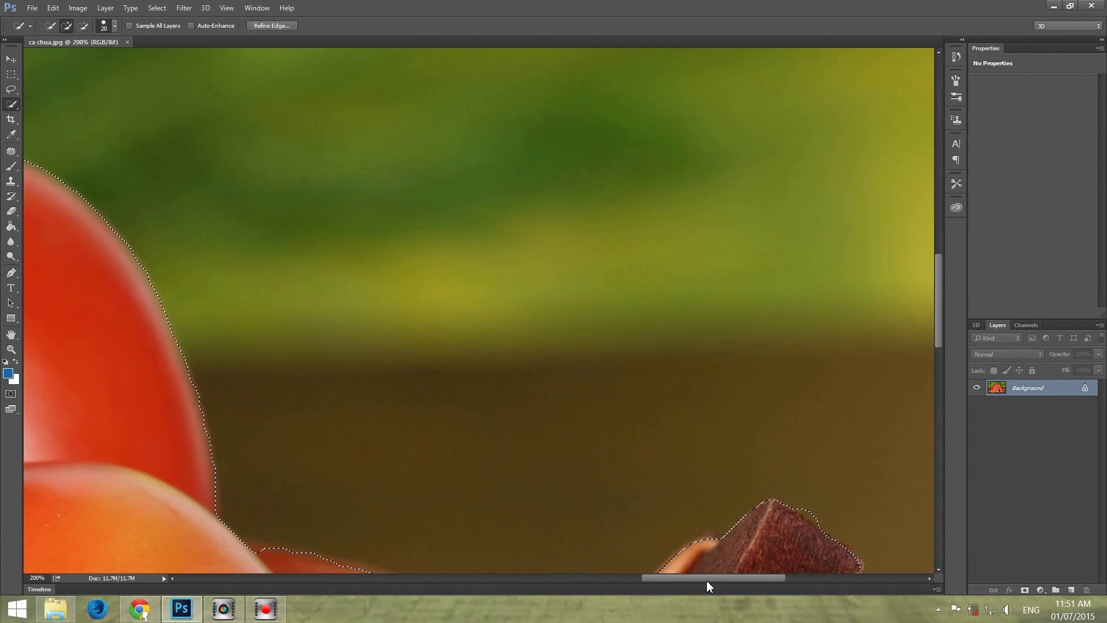
drag(707, 578, 569, 601)
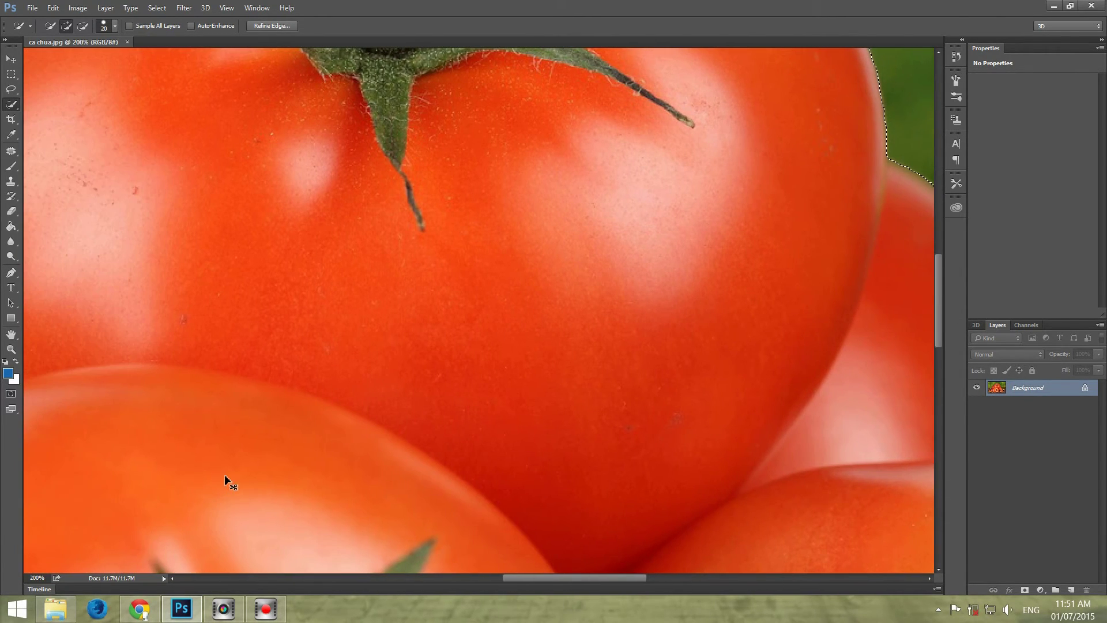
key(ctrl+minus)
key(ctrl+minus)
key(ctrl+minus)
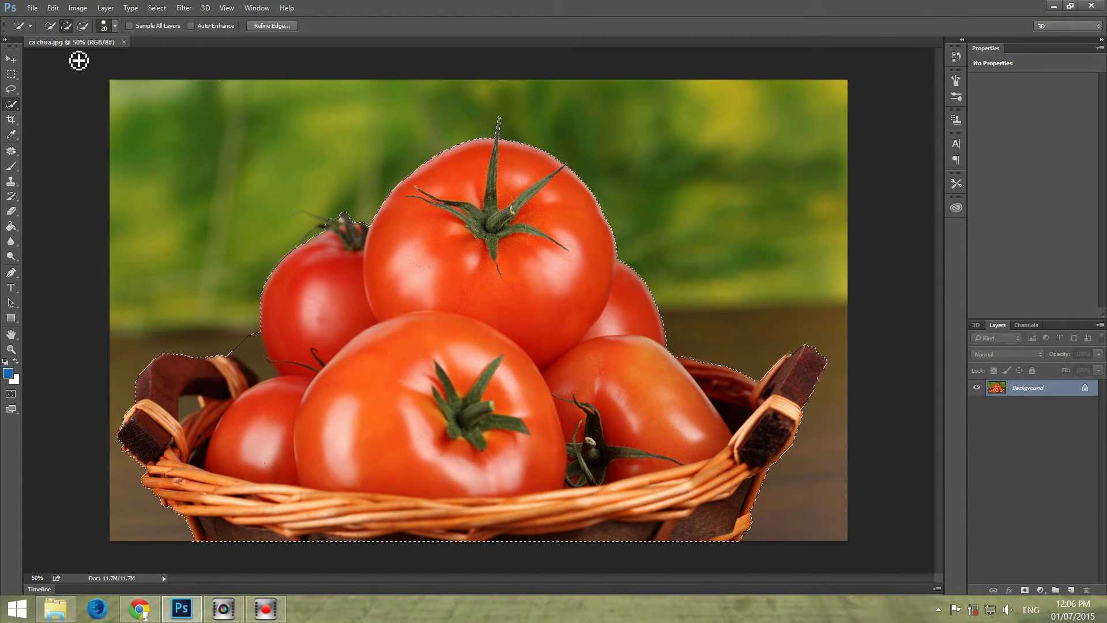
Switch Quick Selection to Subtract from selection and zoom in near the left handle
click(84, 28)
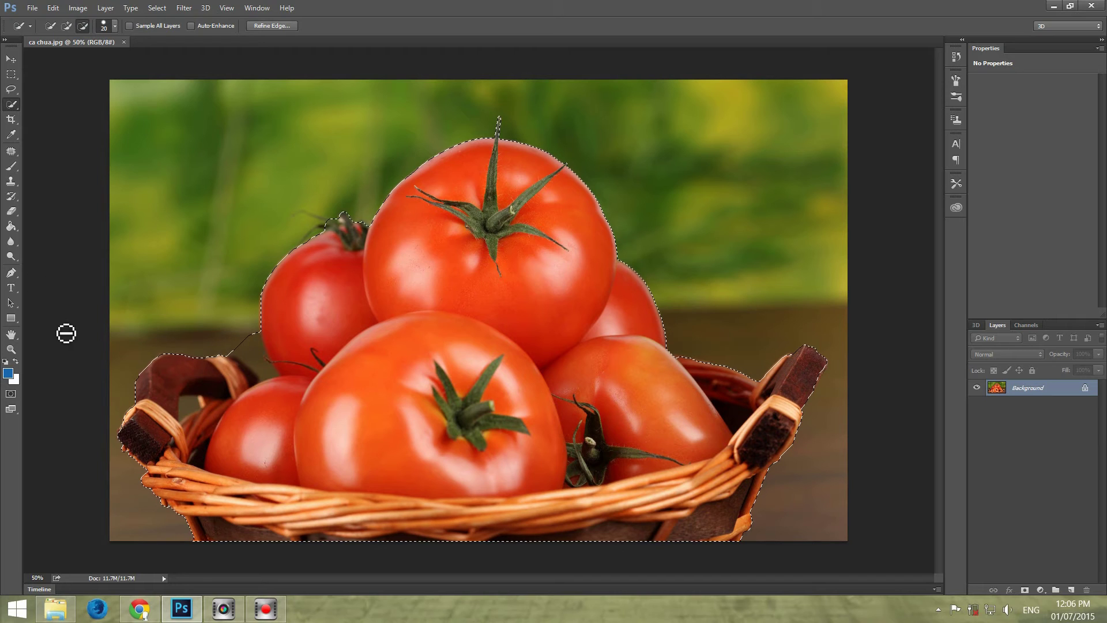
click(11, 349)
click(239, 387)
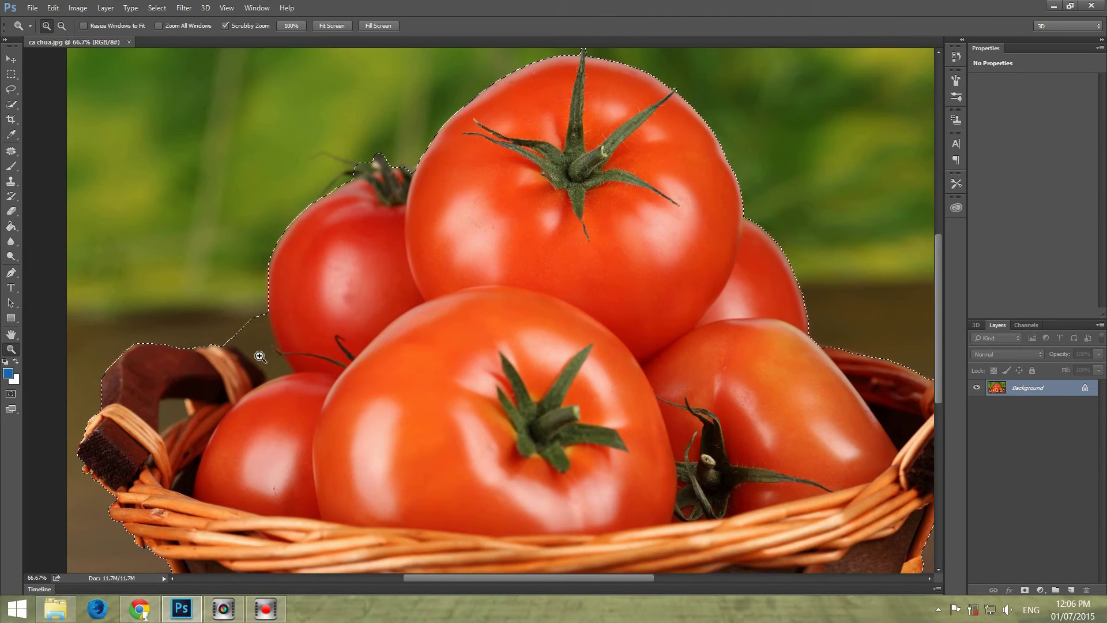
click(252, 354)
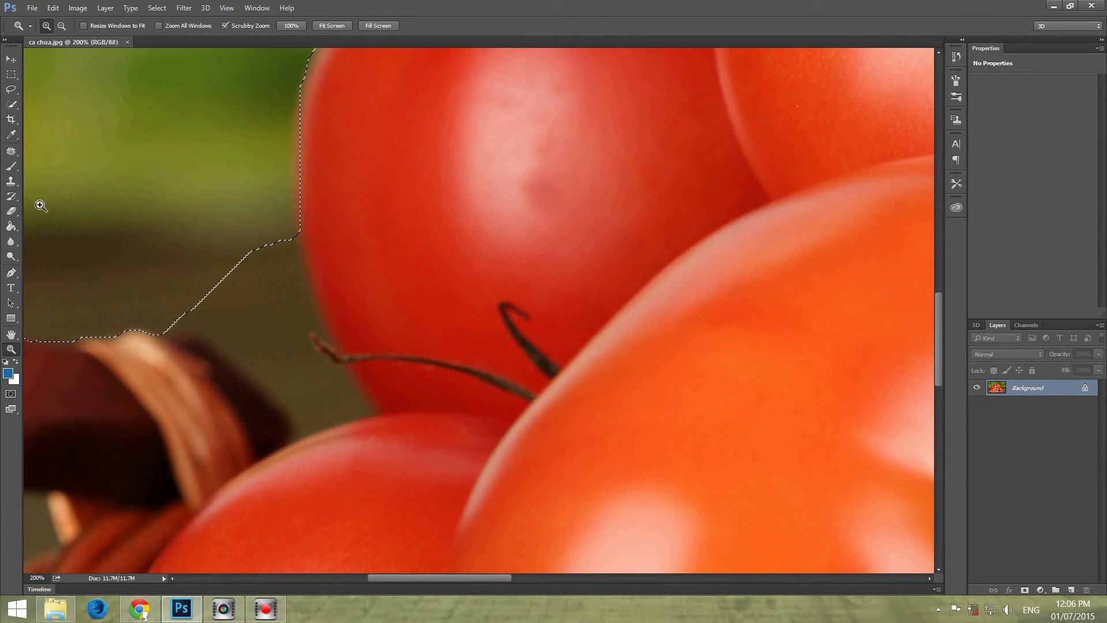
click(10, 104)
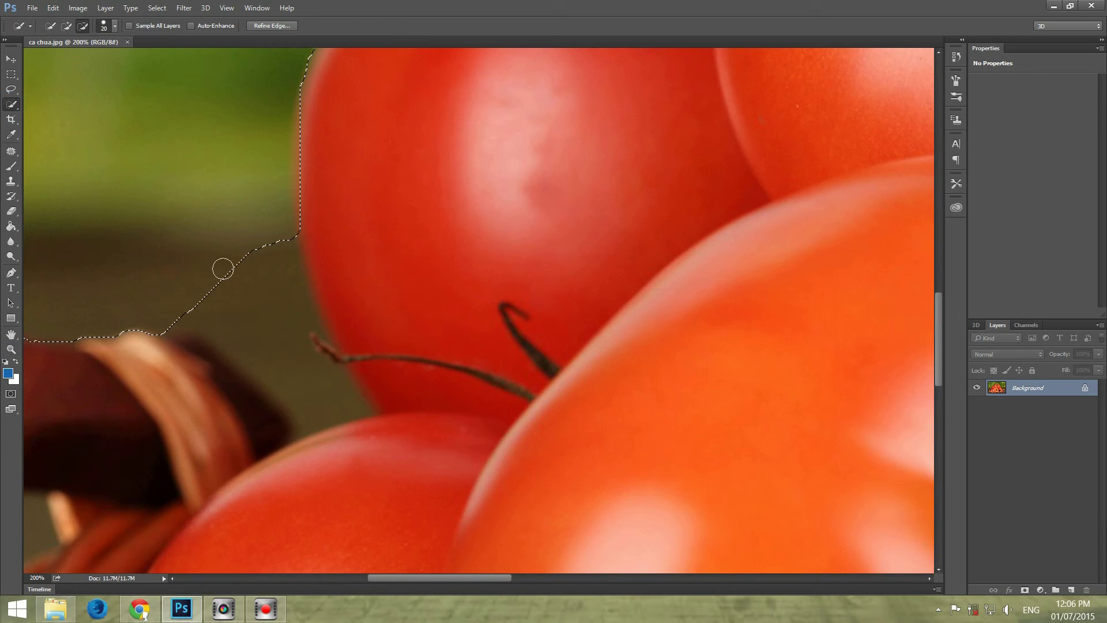
Brush out the green gaps between handle and tomato and inside the handle
mouse_move(223, 264)
mouse_down()
mouse_move(250, 254)
mouse_move(253, 275)
mouse_move(277, 240)
mouse_move(302, 319)
mouse_move(213, 292)
mouse_move(257, 330)
mouse_move(176, 310)
mouse_move(354, 402)
mouse_up()
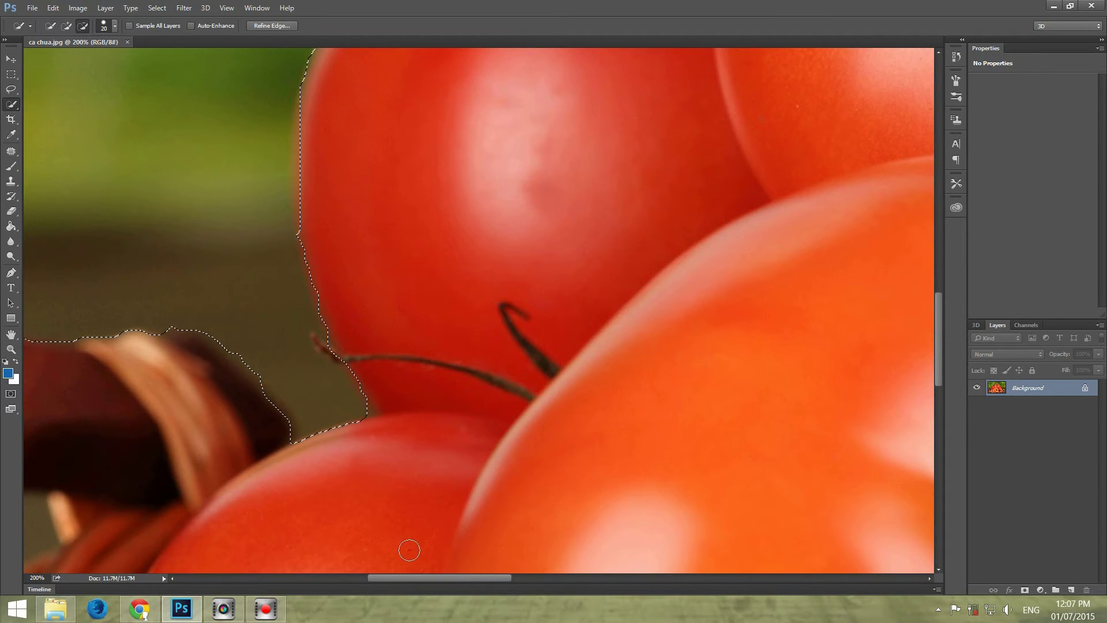
drag(396, 577, 352, 577)
scroll(311, 503, down, 3)
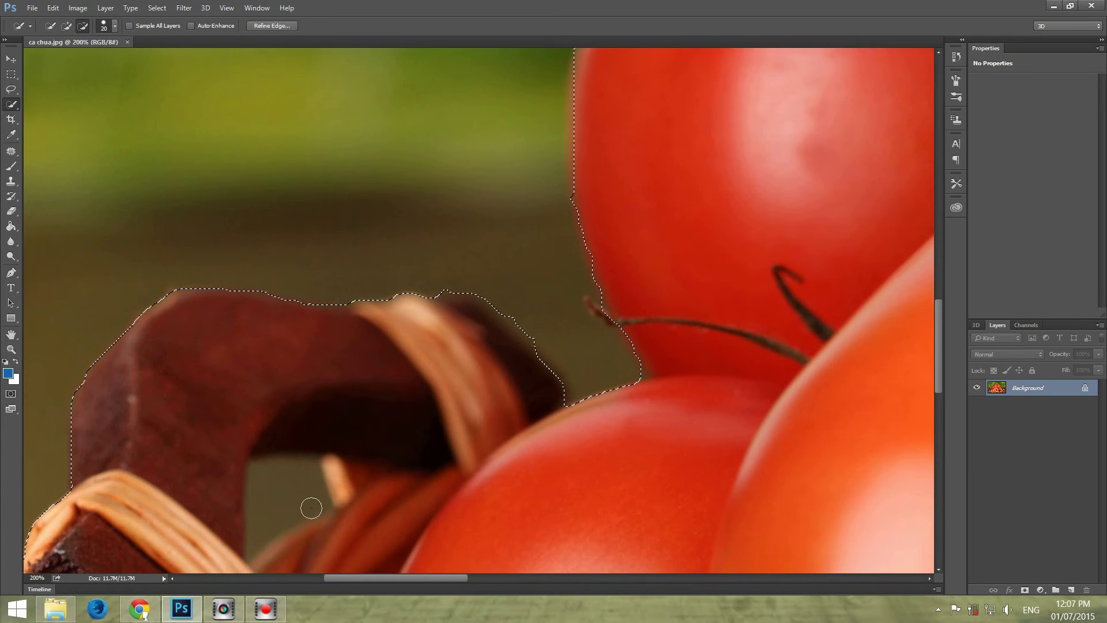
drag(301, 465, 301, 434)
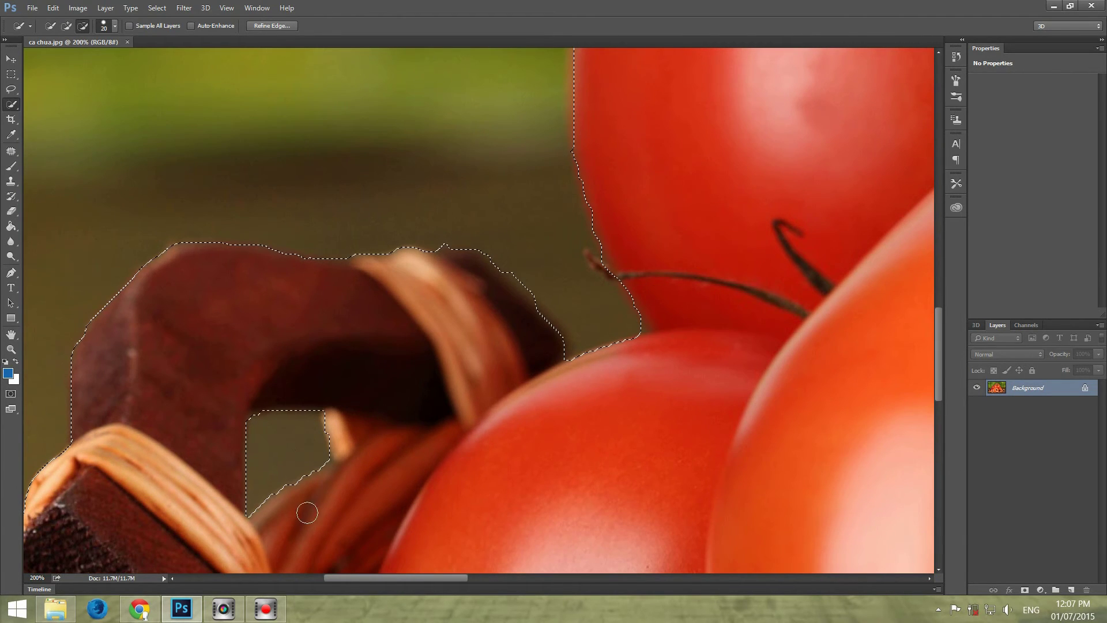
mouse_move(339, 577)
mouse_down()
mouse_move(478, 577)
mouse_move(686, 533)
mouse_up()
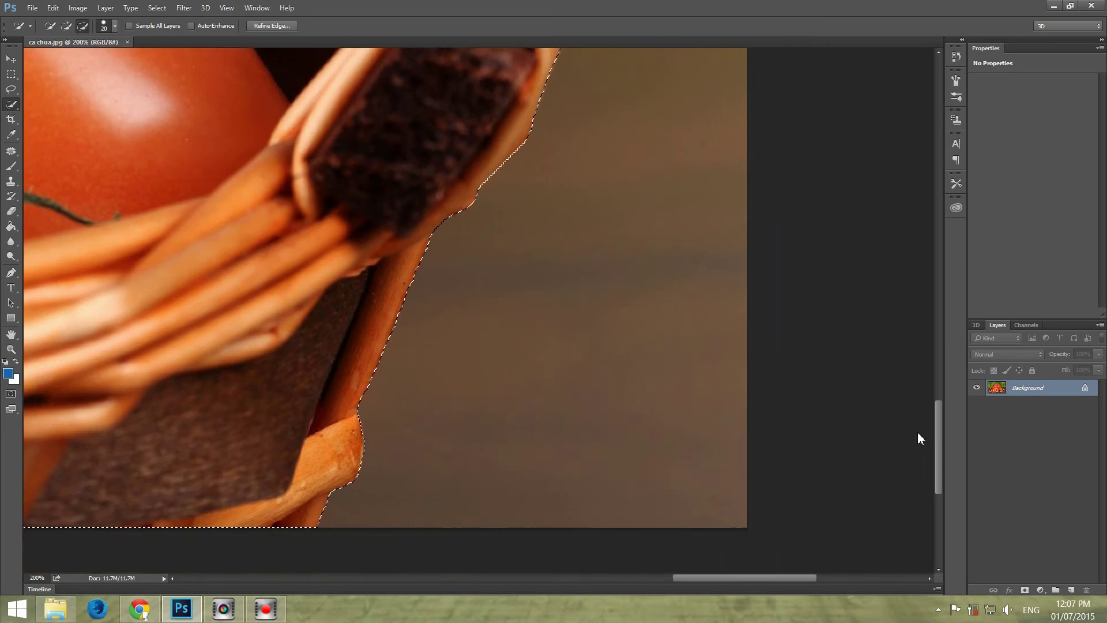
drag(940, 343, 825, 465)
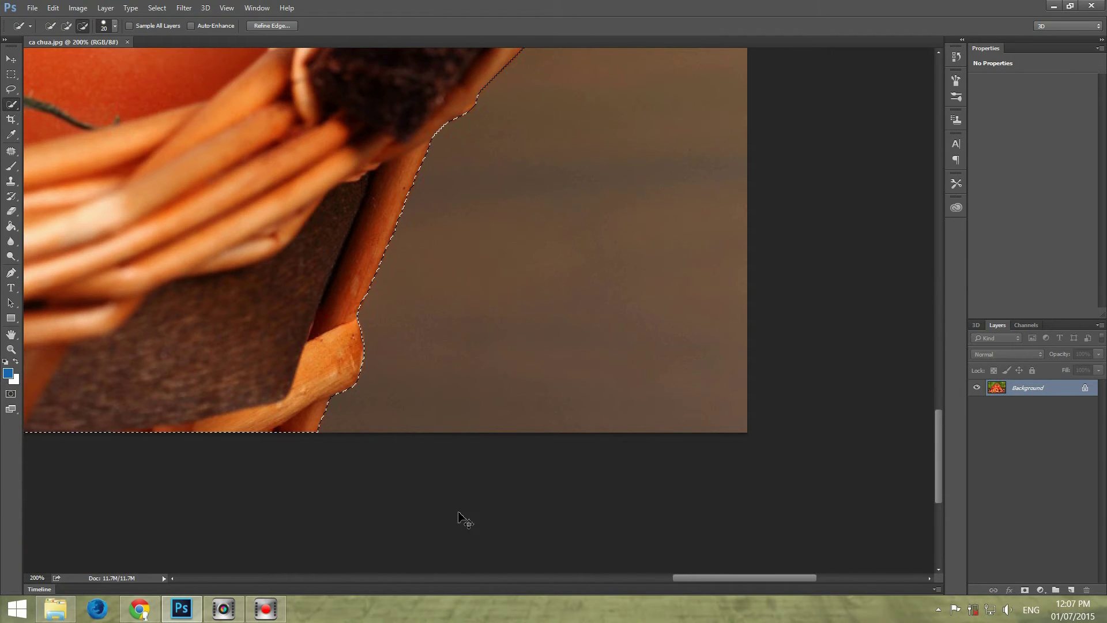
key(ctrl+minus)
key(ctrl+minus)
key(ctrl+minus)
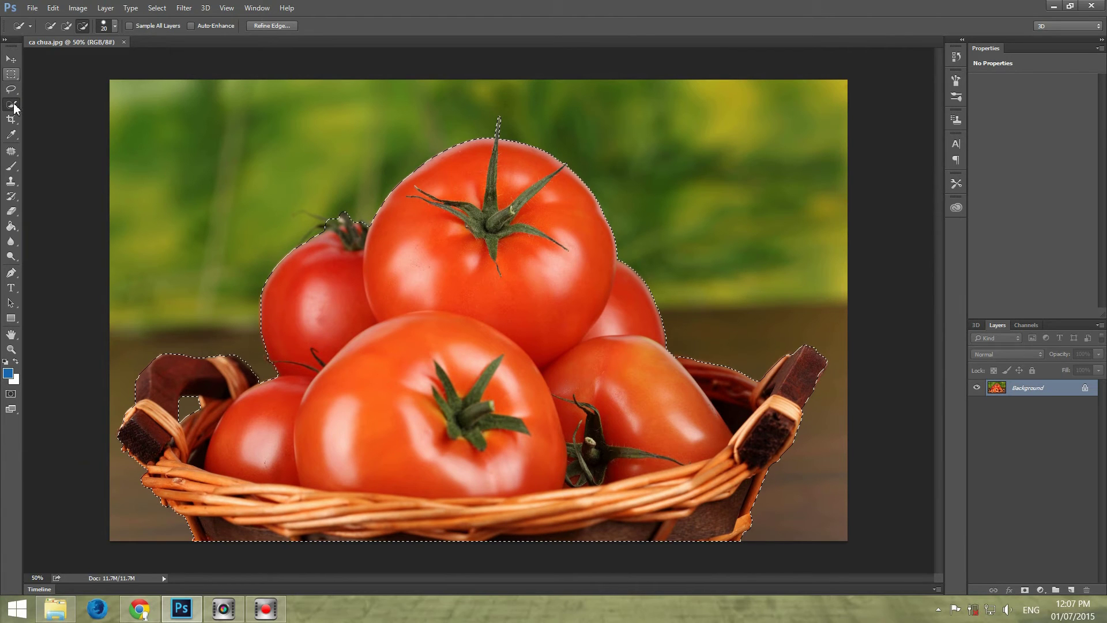
Zoom in to 400% on the small tomato's stem
click(11, 349)
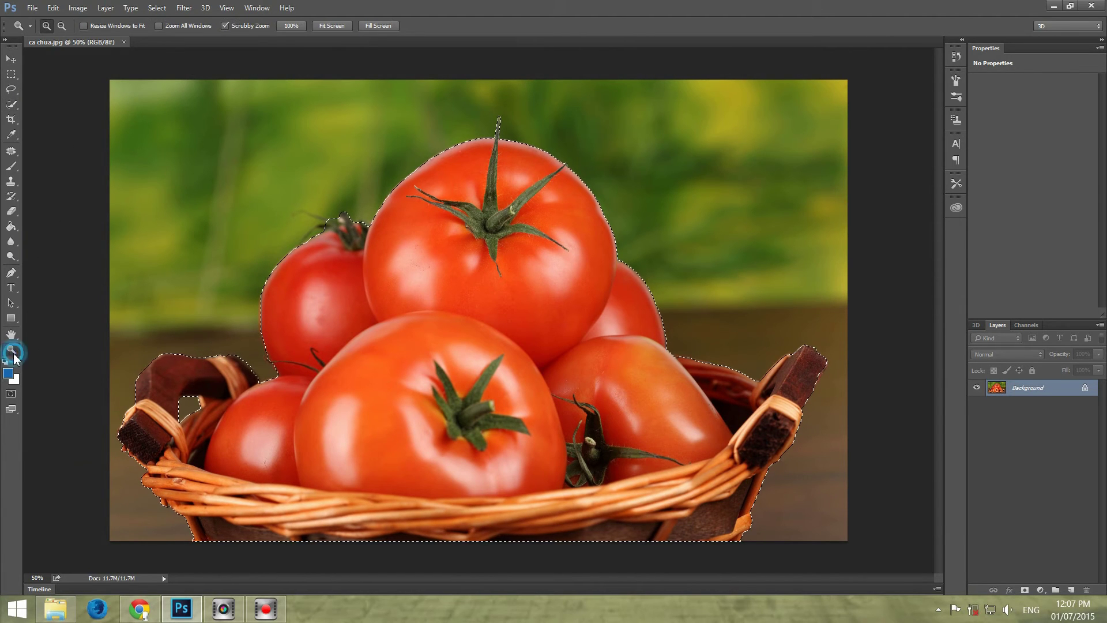
click(348, 212)
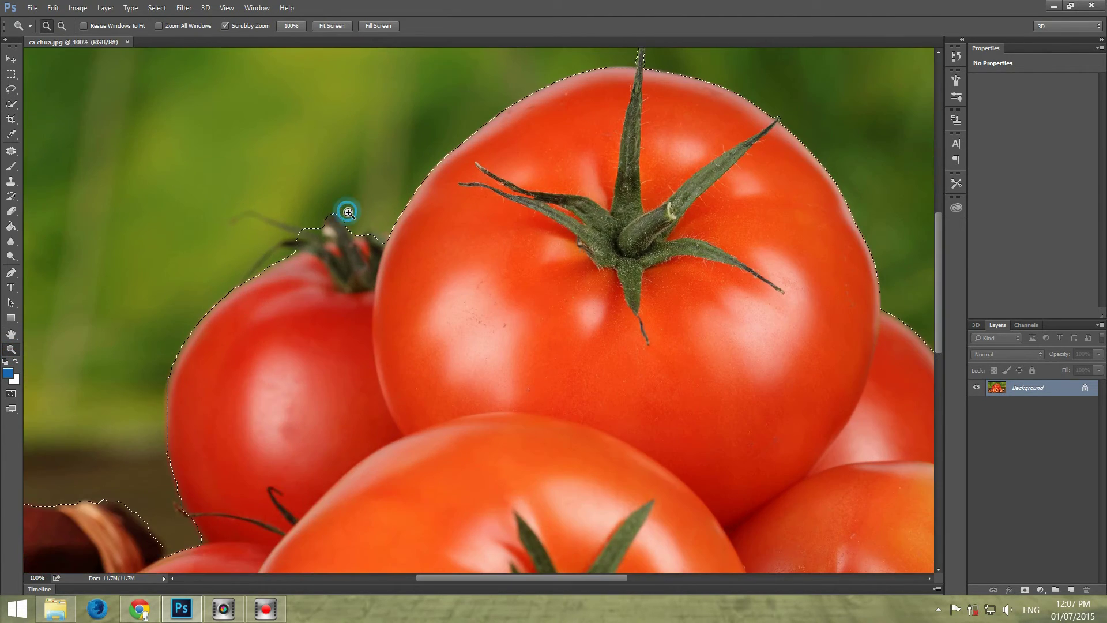
click(340, 219)
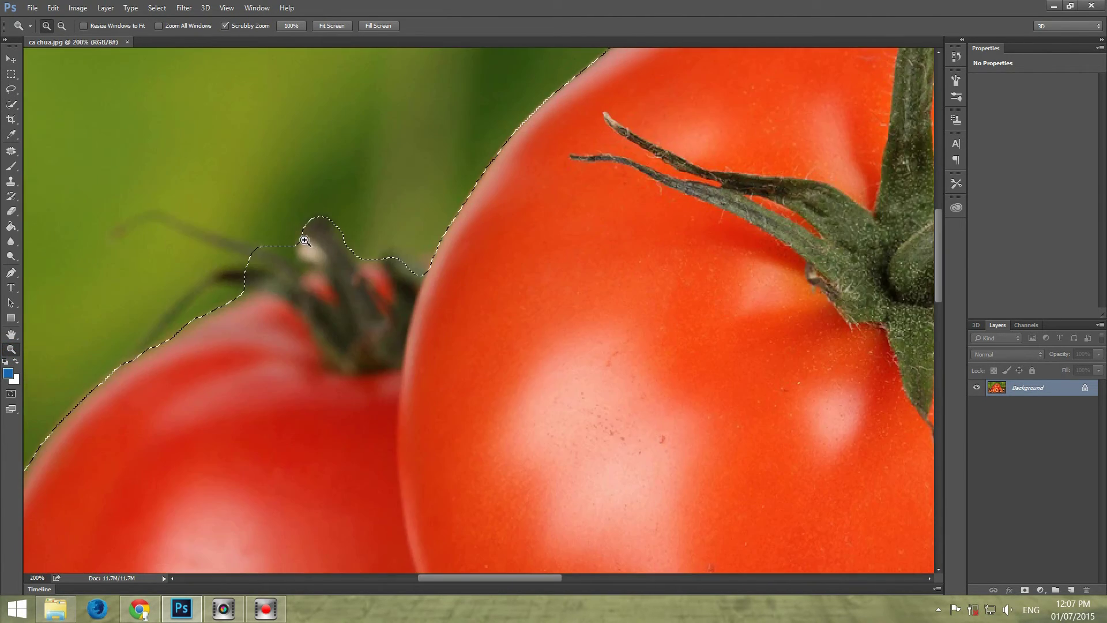
click(295, 241)
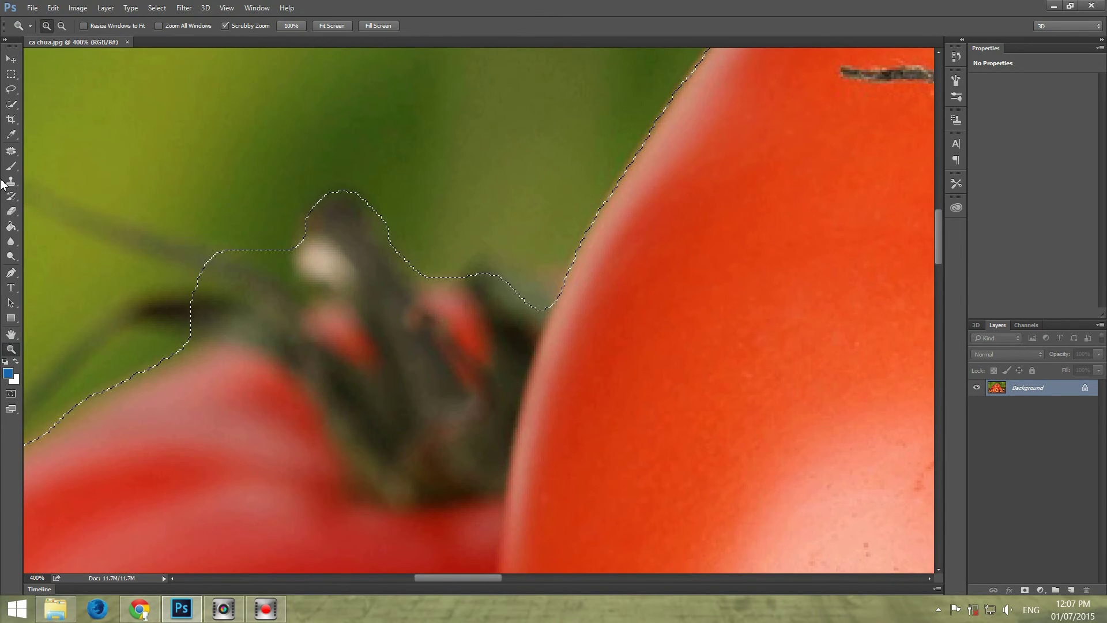
Shrink the brush to 14 px and subtract the background beside the stem's leaves
click(13, 107)
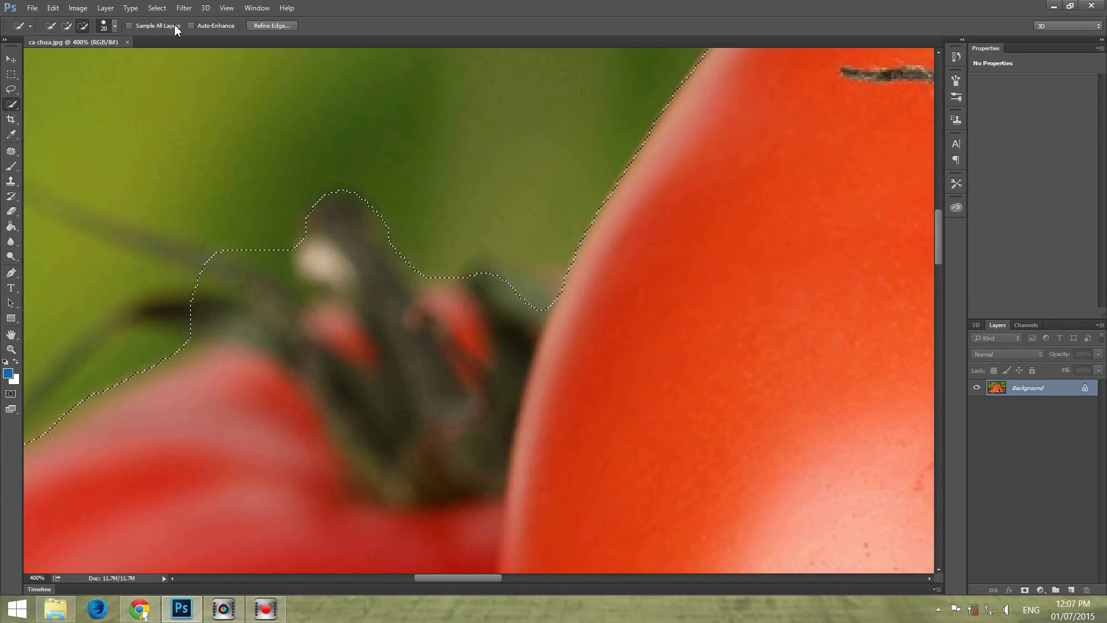
click(115, 25)
drag(64, 61, 57, 62)
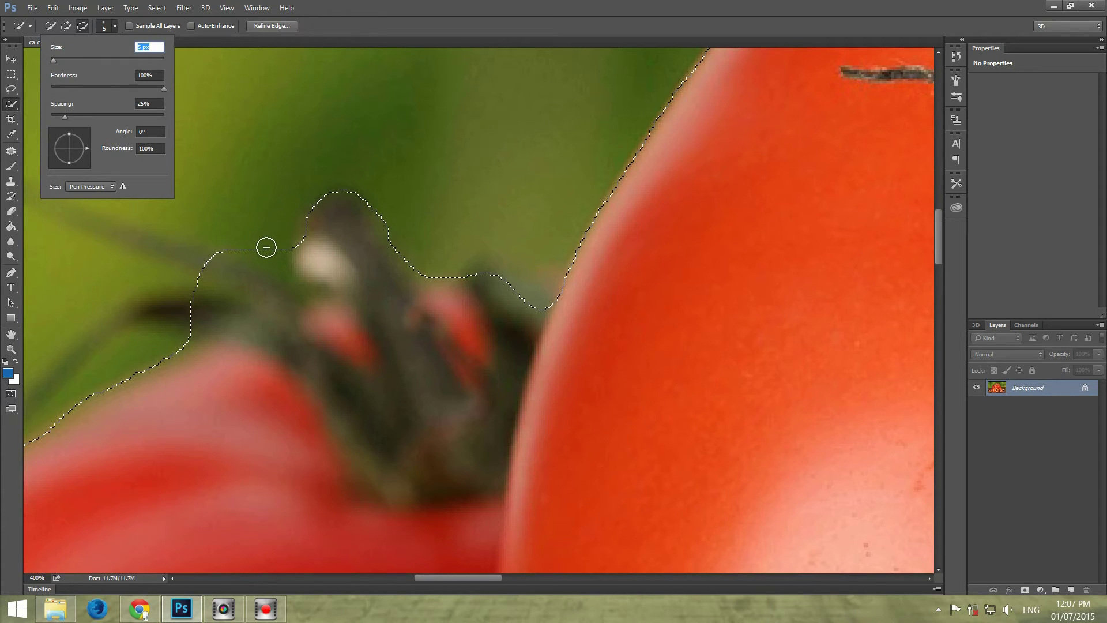
mouse_move(264, 247)
mouse_down()
mouse_move(321, 291)
mouse_move(302, 297)
mouse_move(240, 258)
mouse_move(224, 307)
mouse_move(193, 334)
mouse_up()
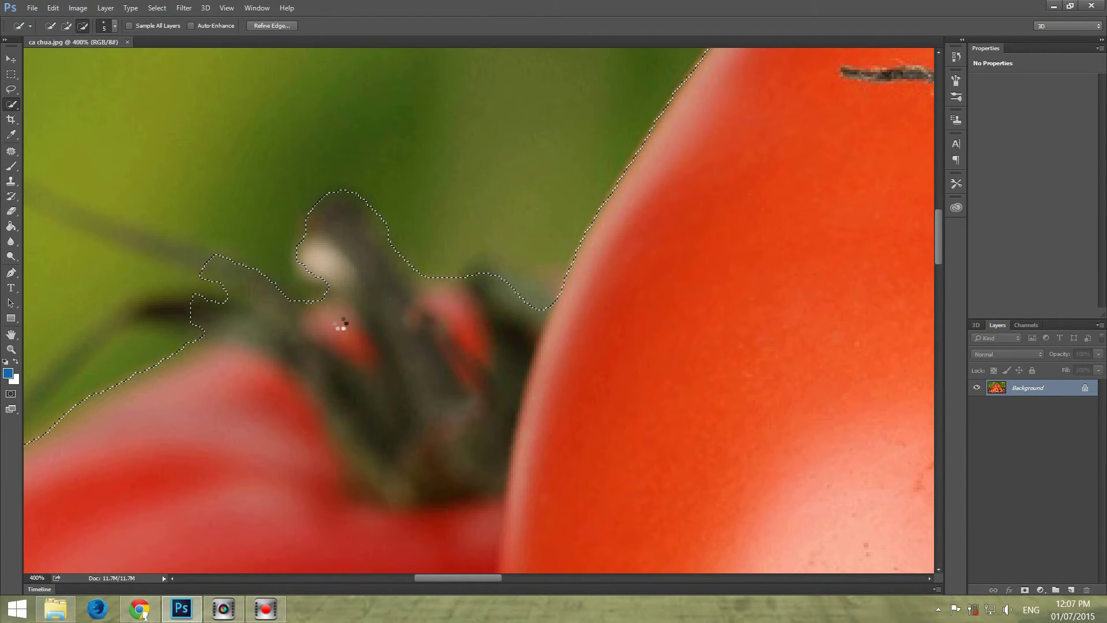
mouse_move(428, 272)
mouse_down()
mouse_move(395, 230)
mouse_move(410, 277)
mouse_move(420, 276)
mouse_up()
key(ctrl+minus)
Zoom out and scroll around to review the tomato-and-basket selection, fitting the photo at 50%
key(ctrl+d)
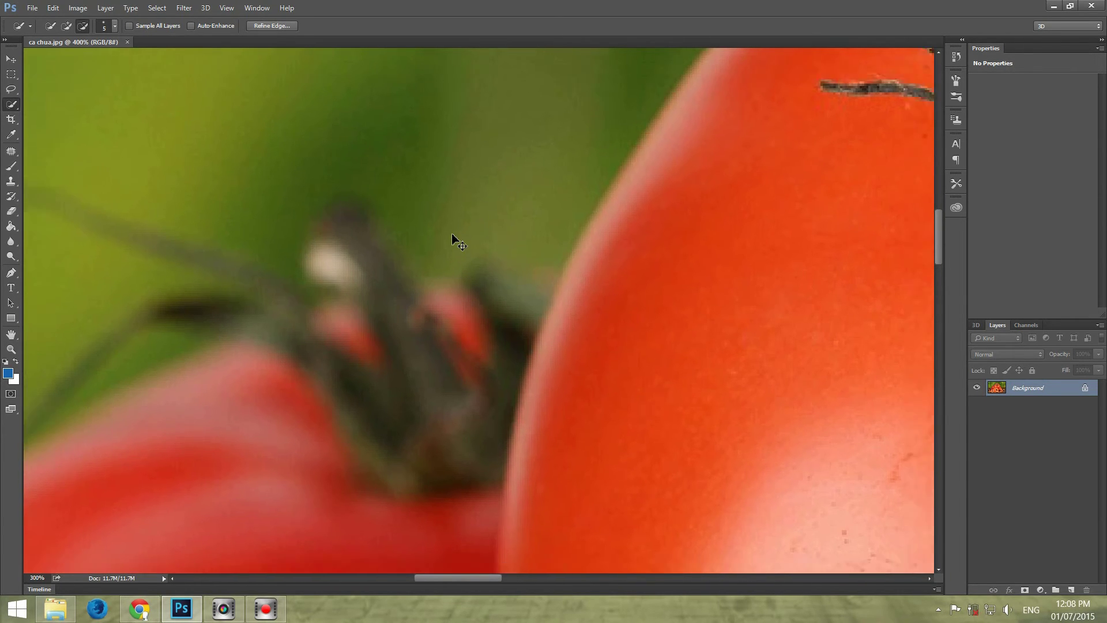
key(ctrl+minus)
key(ctrl+minus)
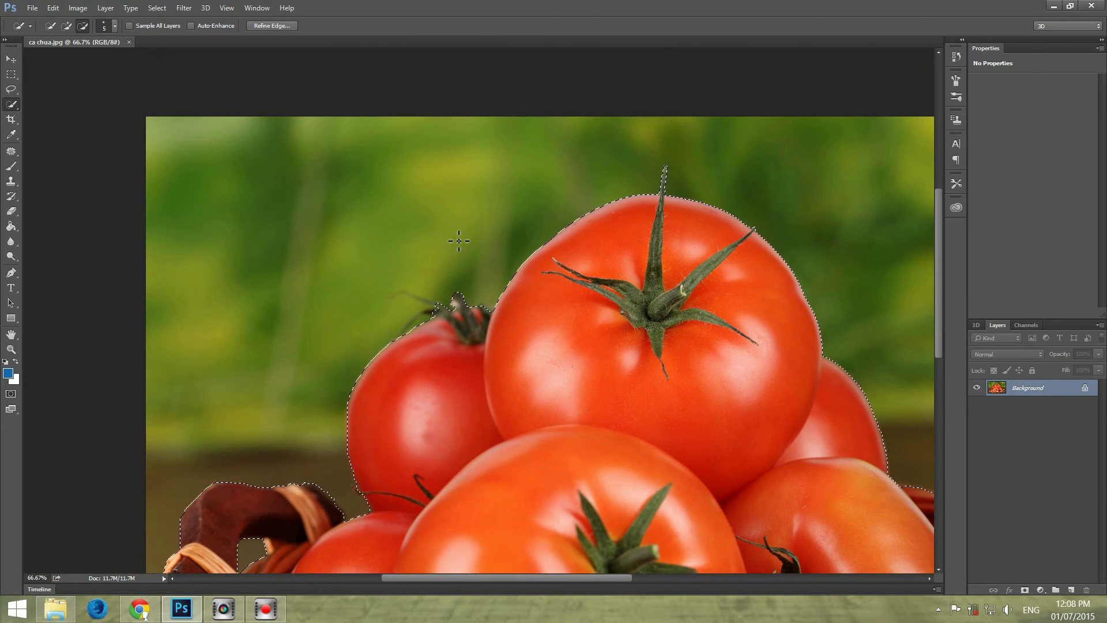
scroll(477, 366, down, 1)
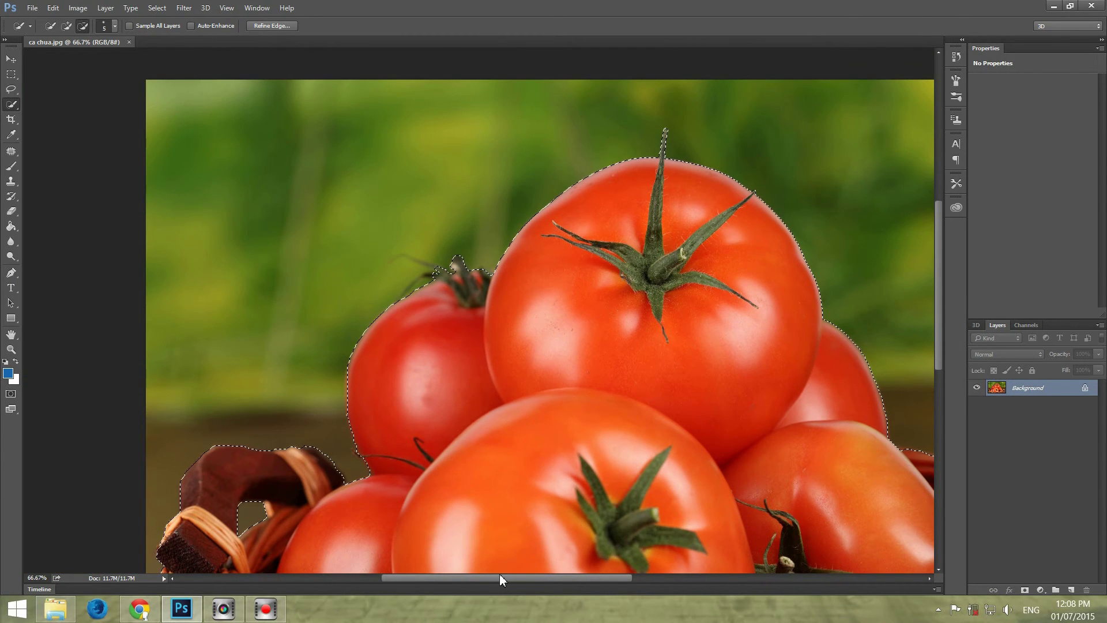
drag(500, 573, 574, 576)
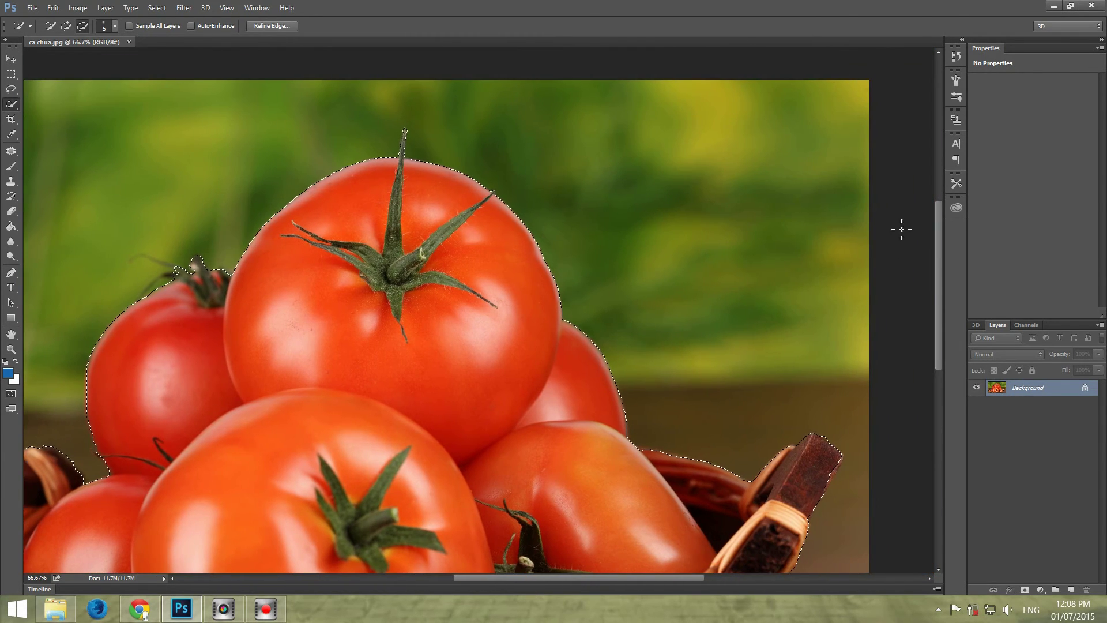
mouse_move(936, 203)
mouse_down()
mouse_move(945, 275)
mouse_move(949, 236)
mouse_up()
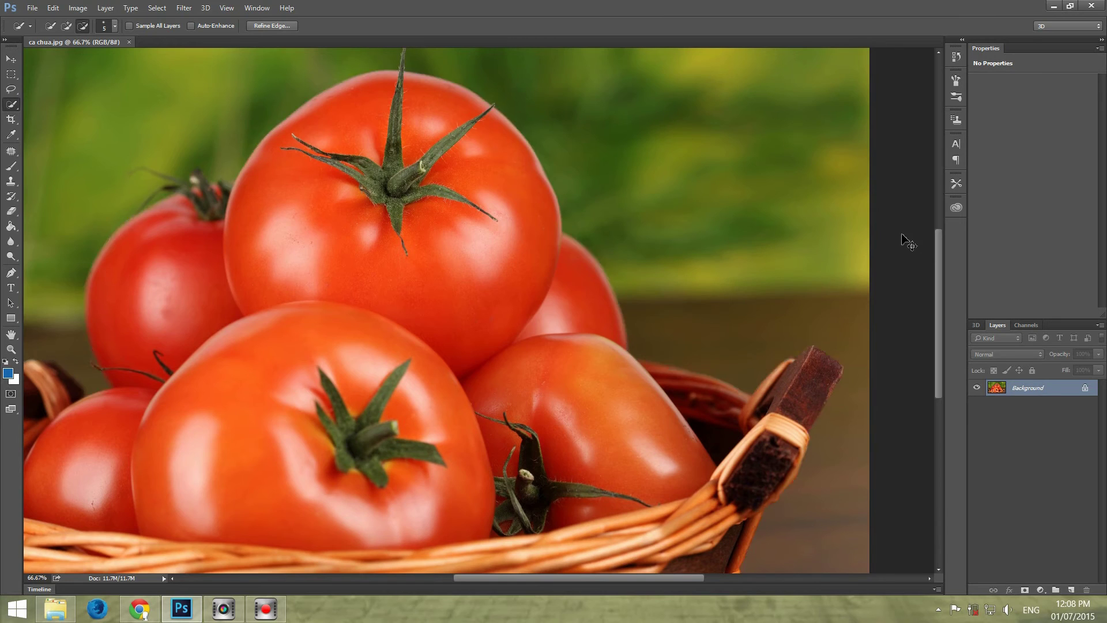
key(ctrl+minus)
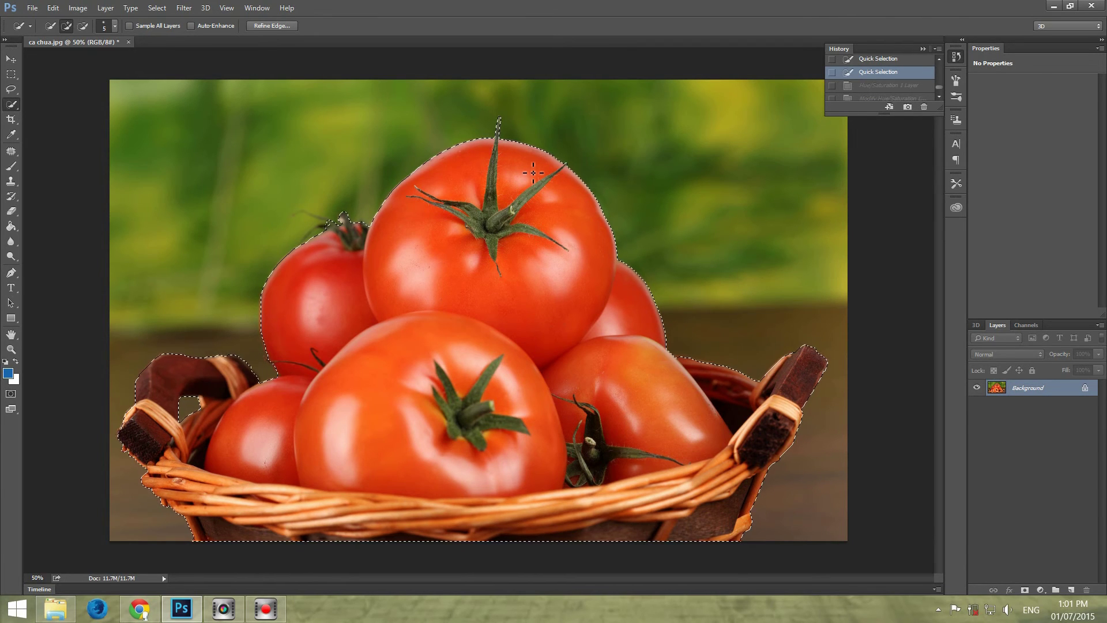
Invert the selection so the green background is selected, and bring up the adjustment layer list
key(ctrl+shift+i)
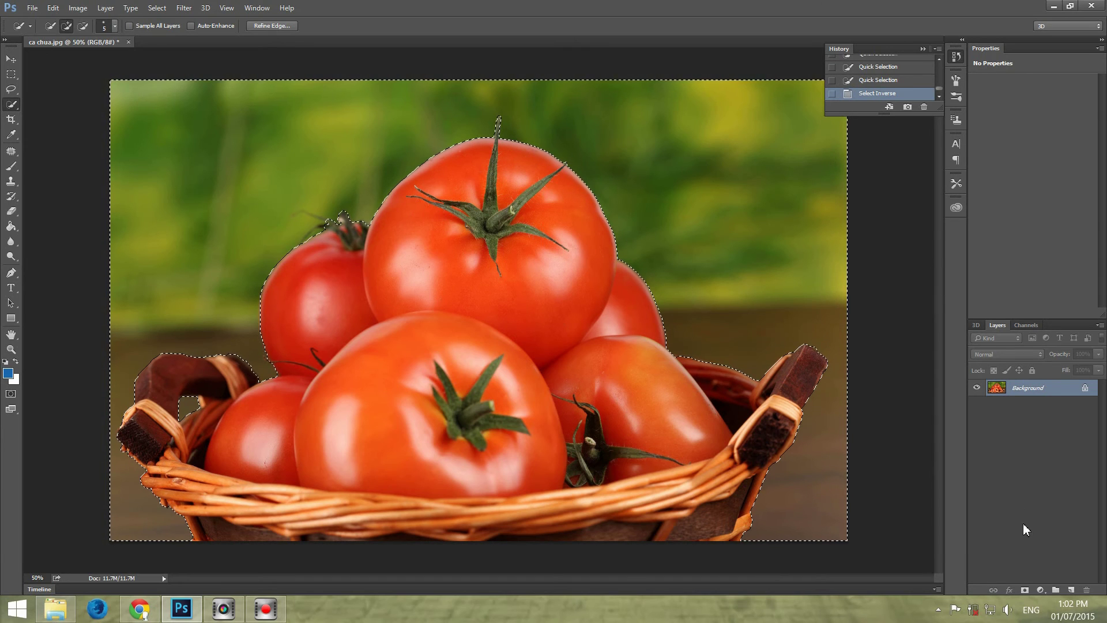
click(1041, 590)
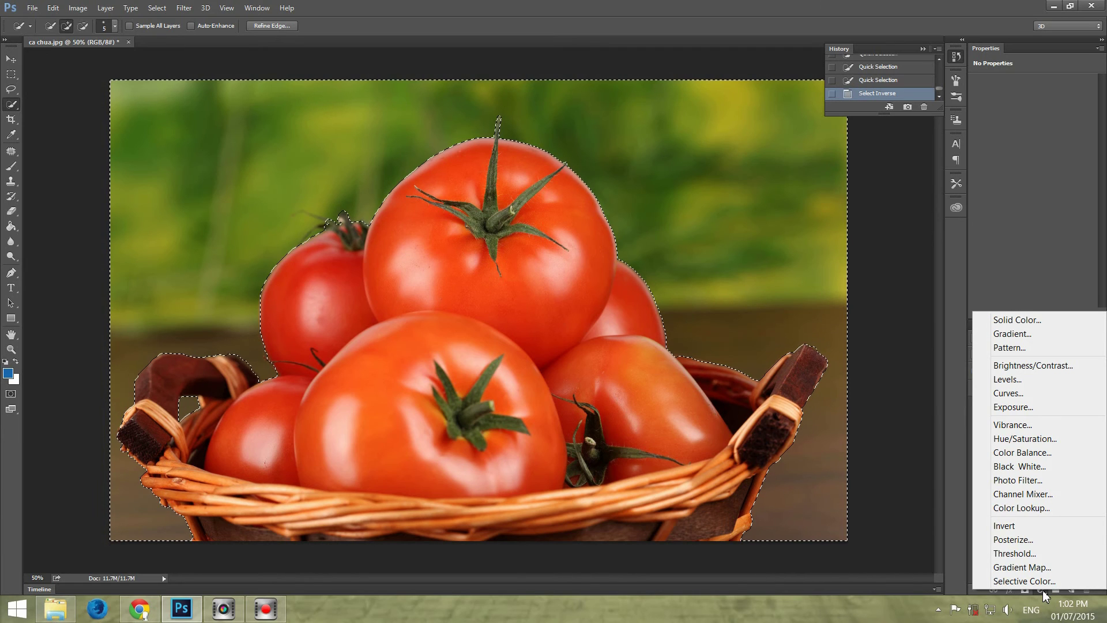
Add a Hue/Saturation adjustment layer with Hue +36 and Saturation -60
click(1034, 440)
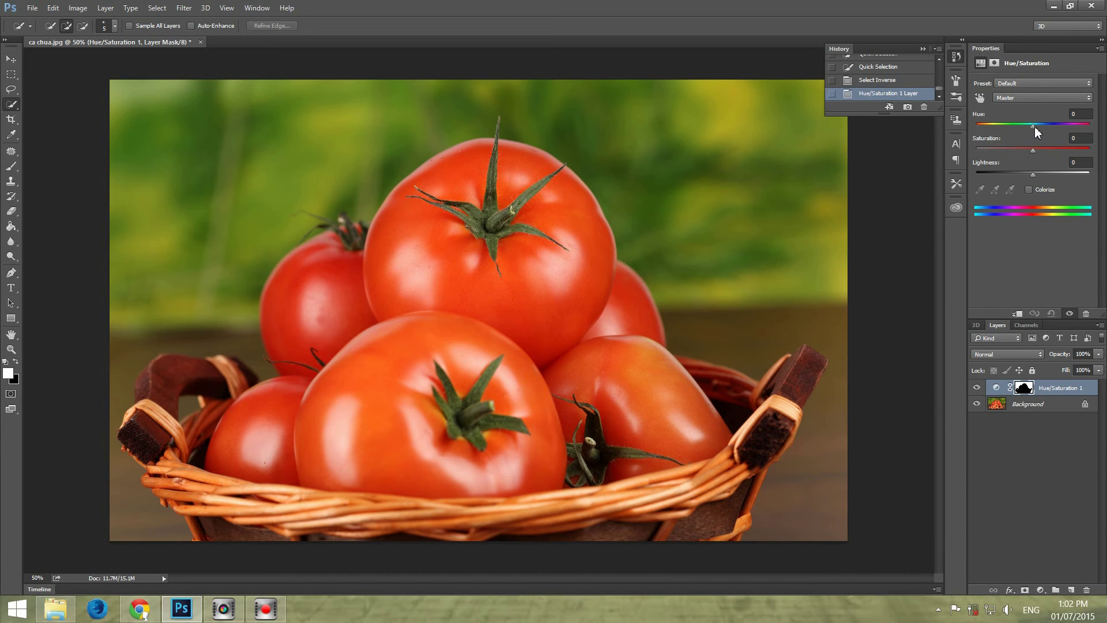
mouse_move(1034, 128)
mouse_down()
mouse_move(1024, 131)
mouse_move(1051, 121)
mouse_move(1055, 131)
mouse_up()
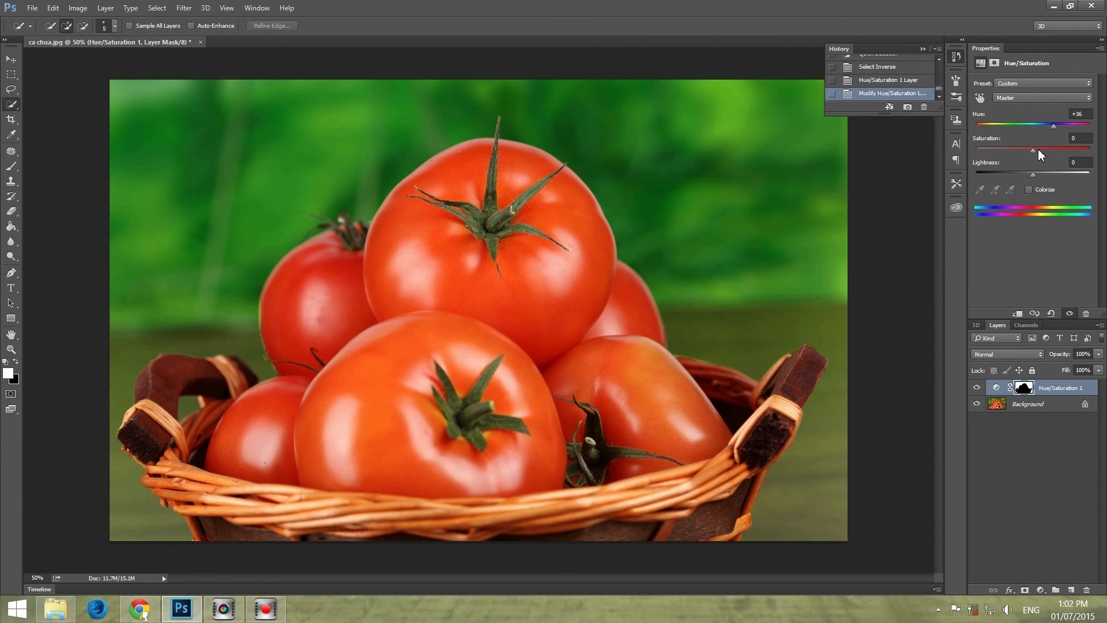
drag(1038, 151, 1000, 165)
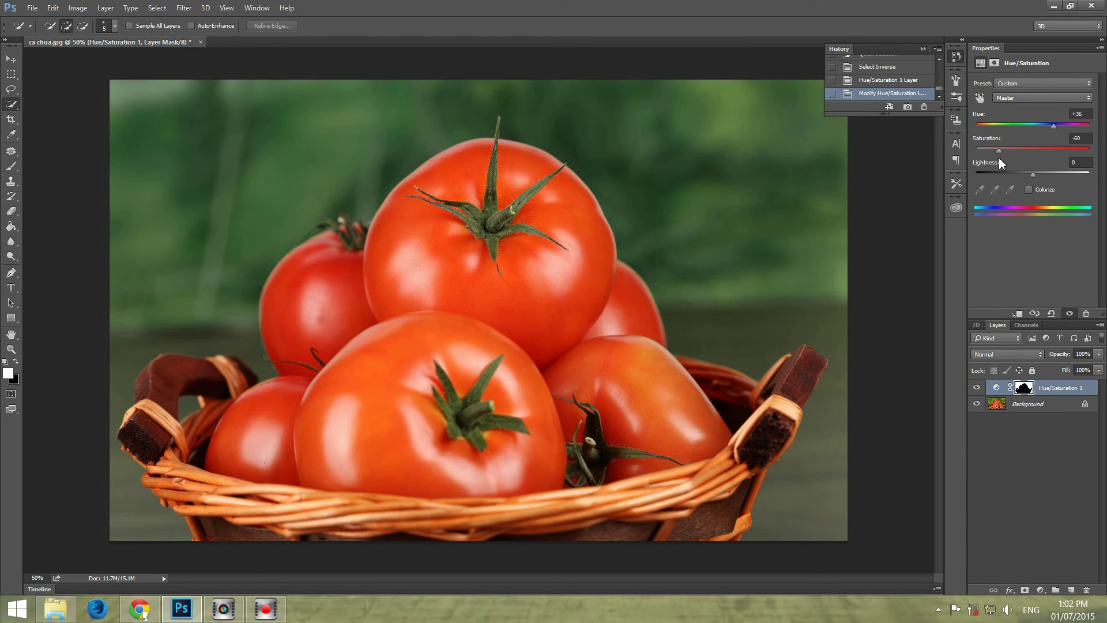
Set the Hue/Saturation layer's blend mode to Color and toggle its visibility to compare before and after
click(996, 354)
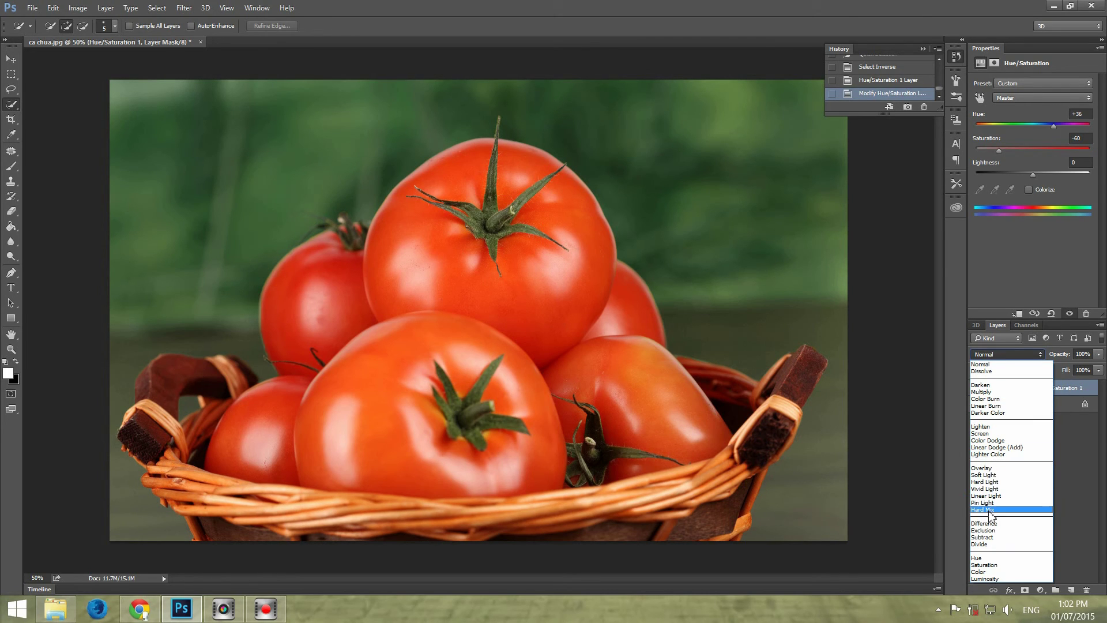
click(983, 572)
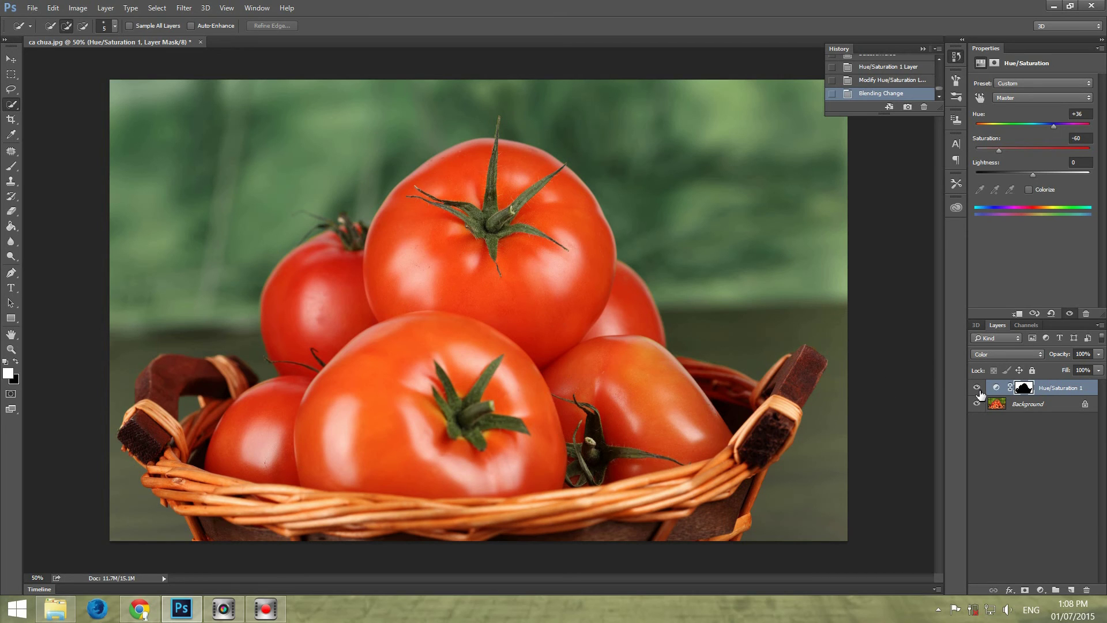
click(978, 390)
click(977, 390)
click(979, 390)
click(979, 391)
click(979, 391)
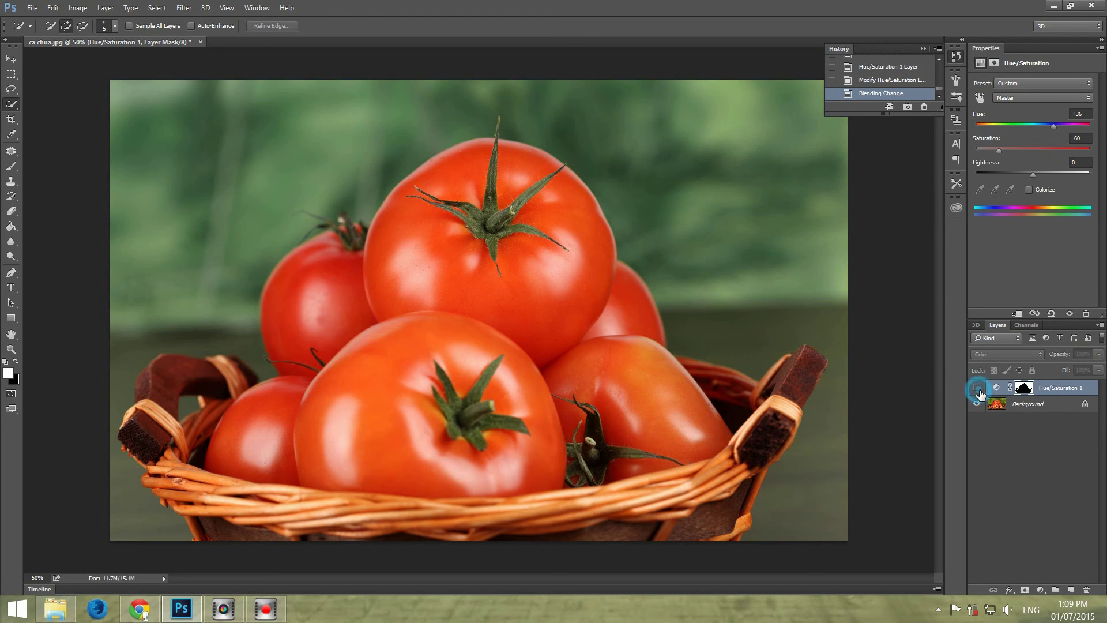
click(977, 389)
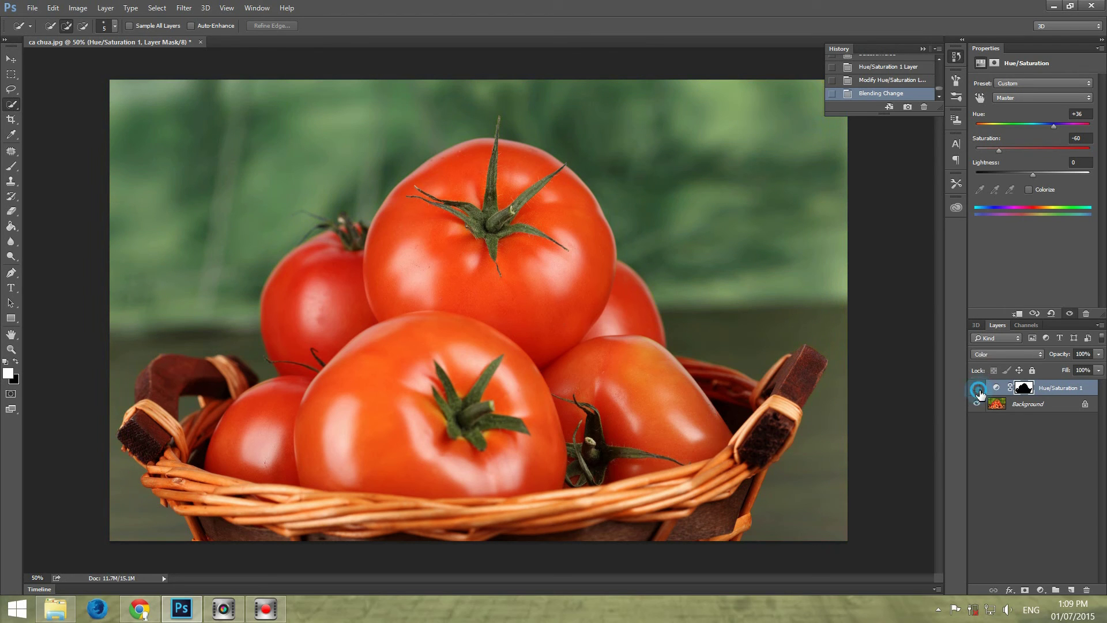
click(979, 390)
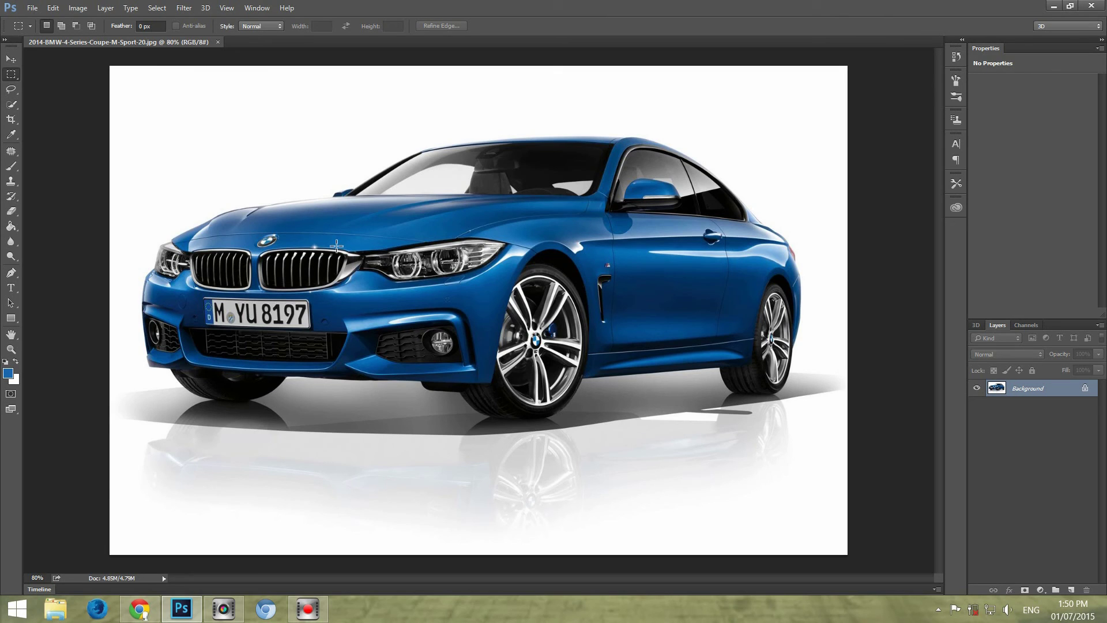
Paint over the BMW's body and wheels with Quick Selection, using Sample All Layers and Auto-Enhance
click(12, 105)
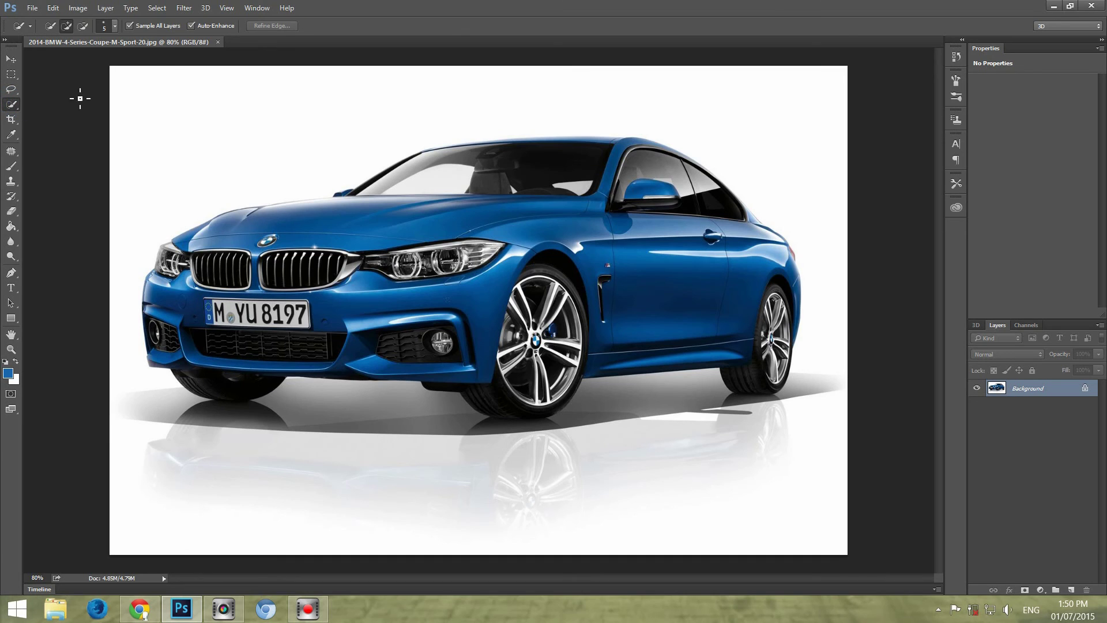
click(132, 27)
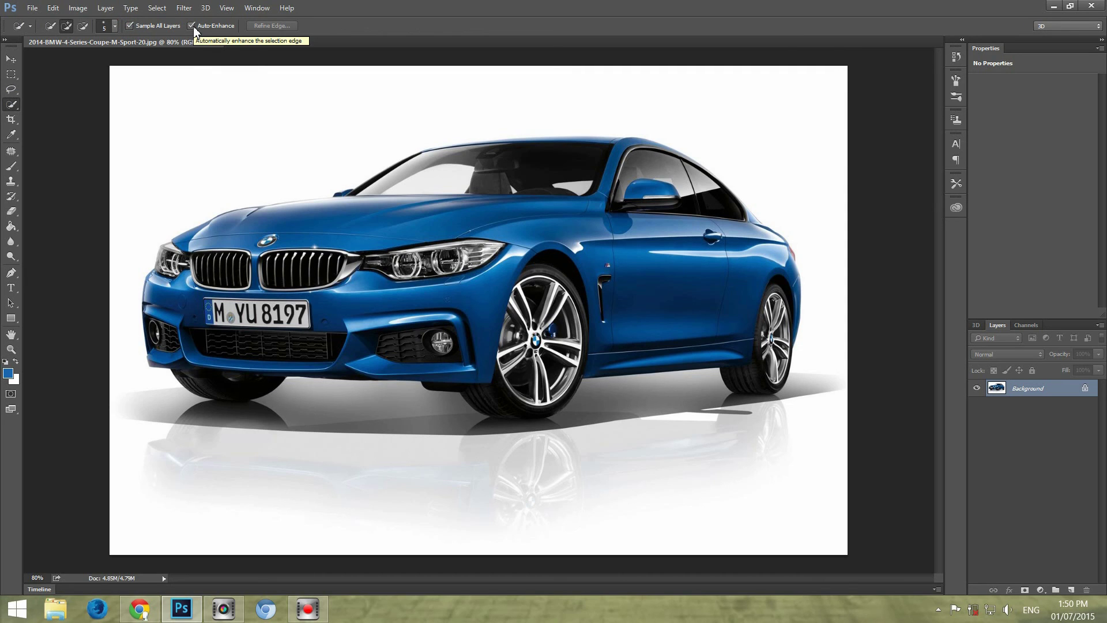
click(194, 28)
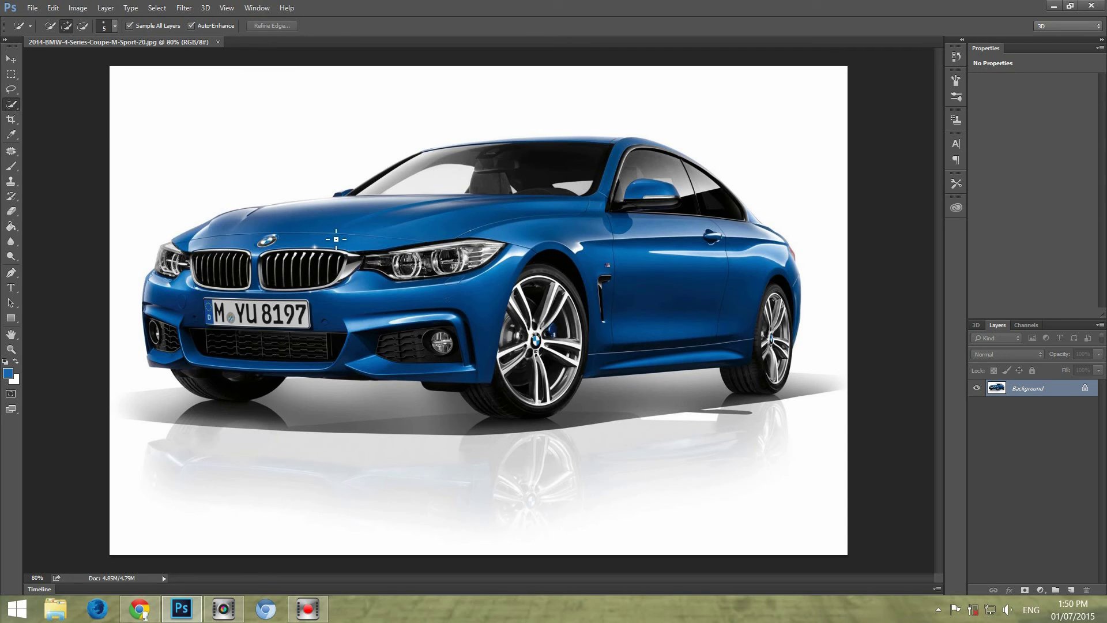
mouse_move(340, 225)
mouse_down()
mouse_move(440, 174)
mouse_move(622, 151)
mouse_up()
mouse_move(731, 201)
mouse_down()
mouse_move(473, 345)
mouse_move(196, 244)
mouse_move(299, 428)
mouse_move(354, 277)
mouse_up()
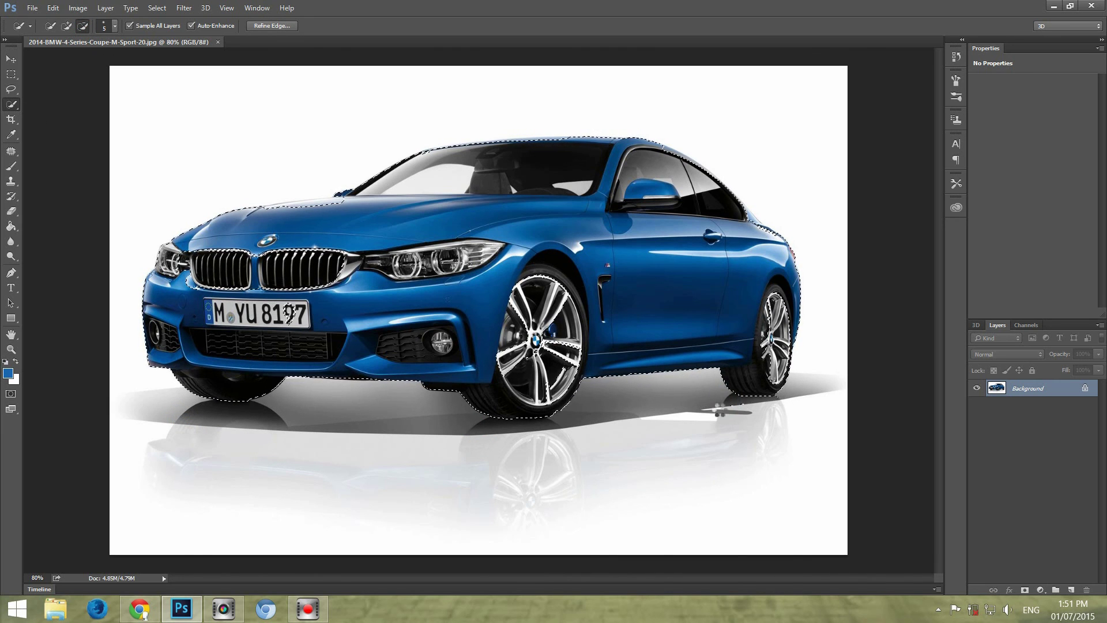
Add the front grille and the whole rear wheel to the BMW selection
drag(354, 277, 341, 269)
scroll(577, 346, up, 3)
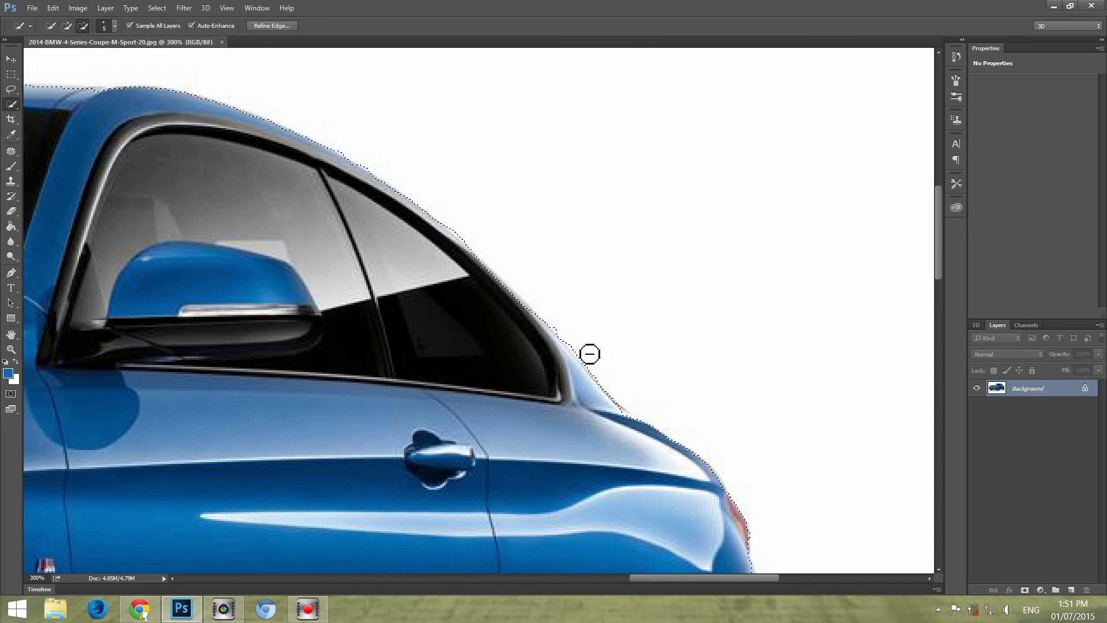
scroll(588, 354, down, 2)
scroll(902, 336, down, 3)
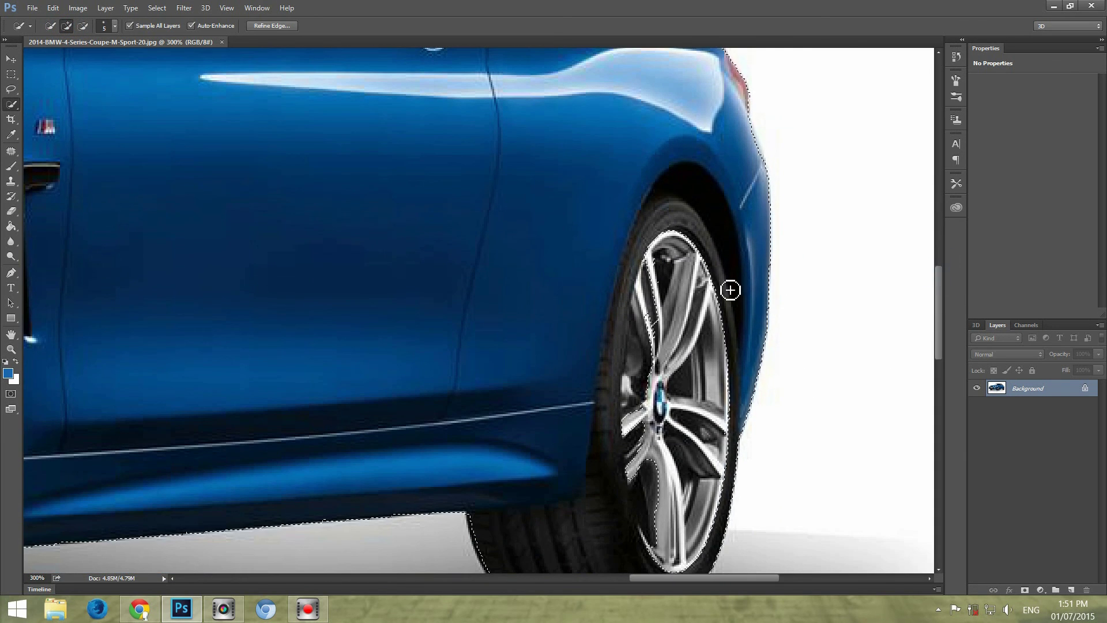
scroll(729, 289, down, 3)
drag(669, 554, 695, 574)
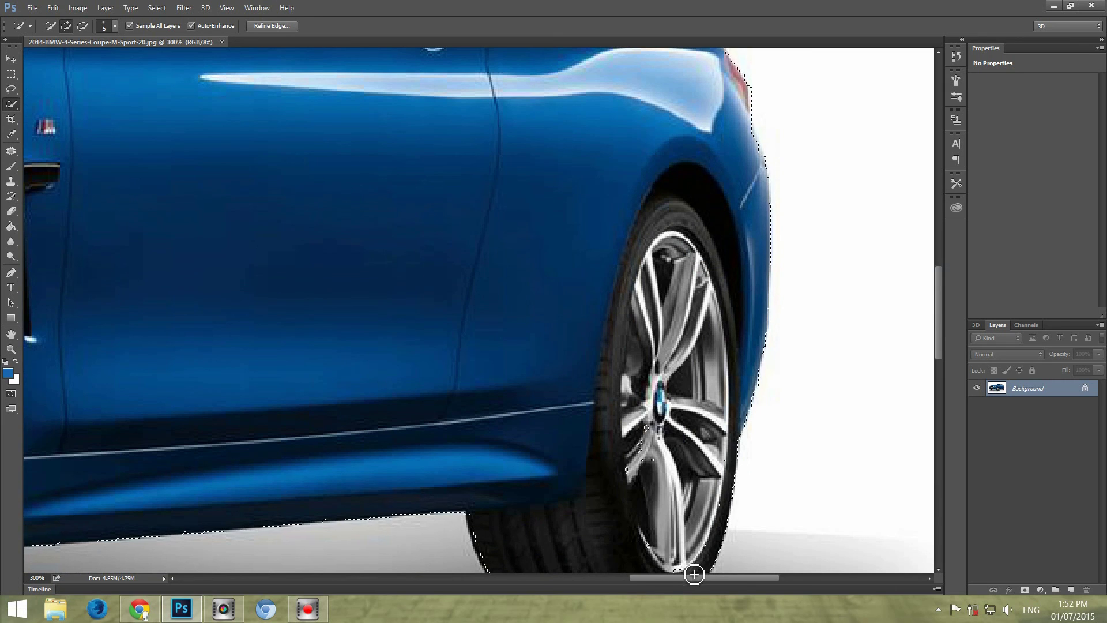
scroll(669, 417, down, 2)
scroll(663, 418, down, 1)
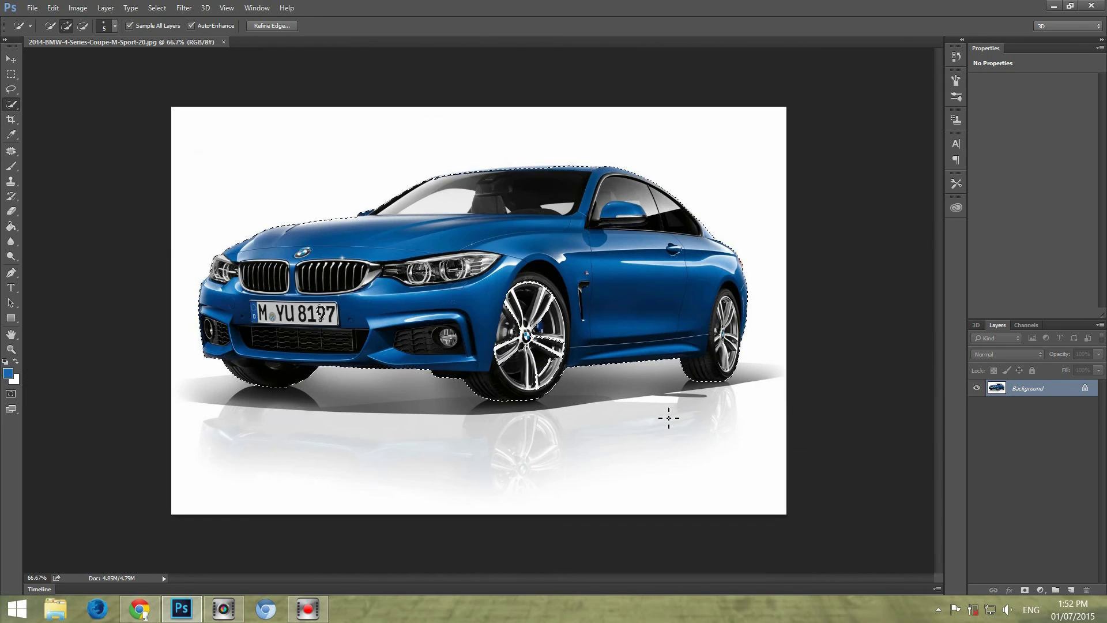